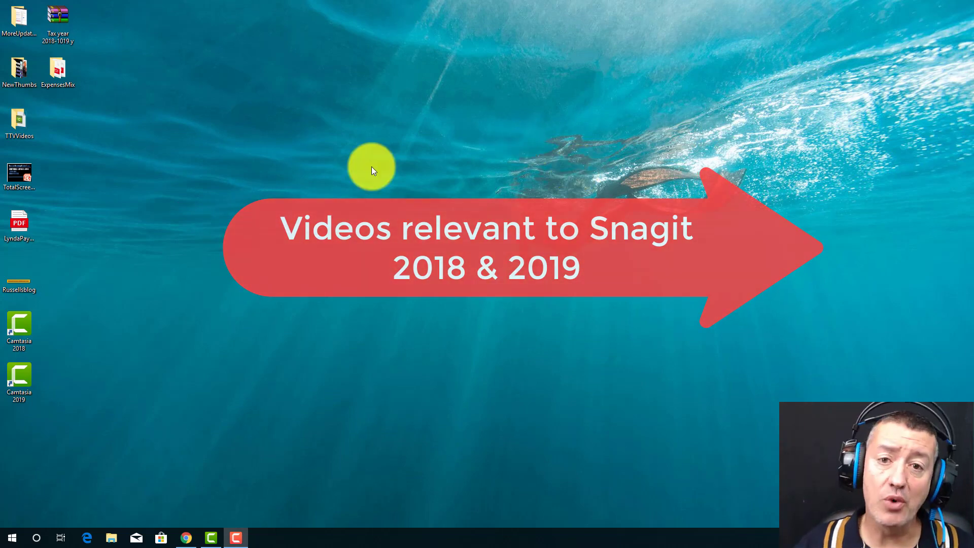
# - Launch Snagit 2019 from the Start menu's TechSmith folder and bring up its capture window
pyautogui.click(350, 264)
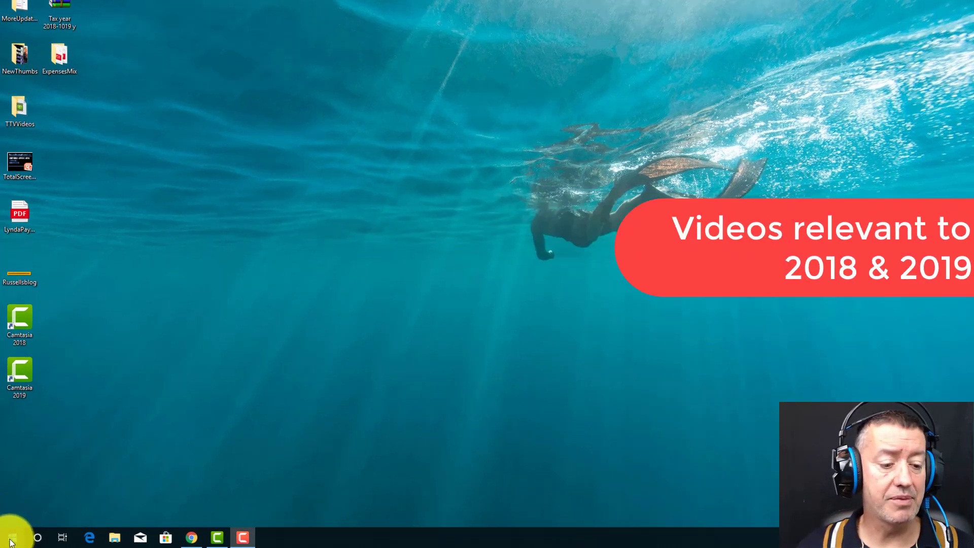
pyautogui.click(11, 537)
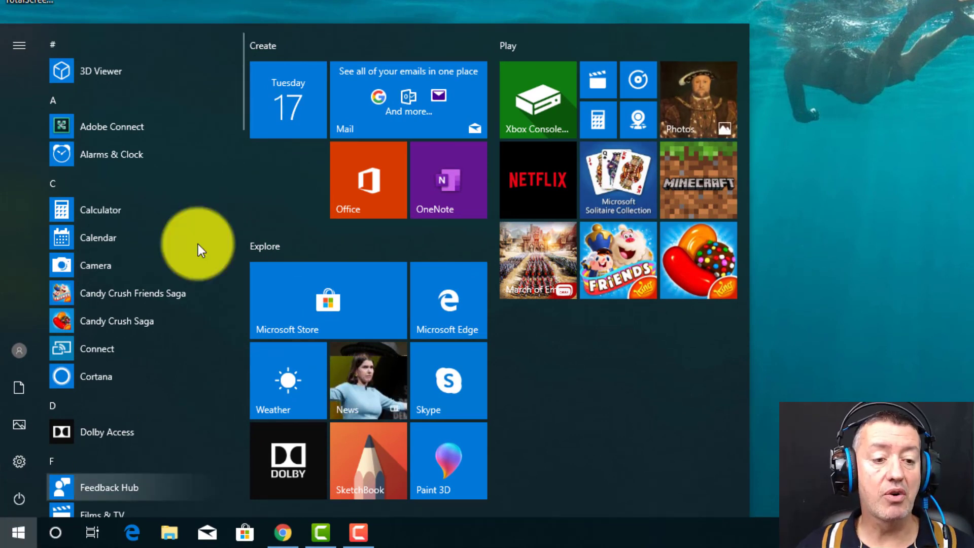
pyautogui.moveTo(243, 80); pyautogui.dragTo(266, 384)
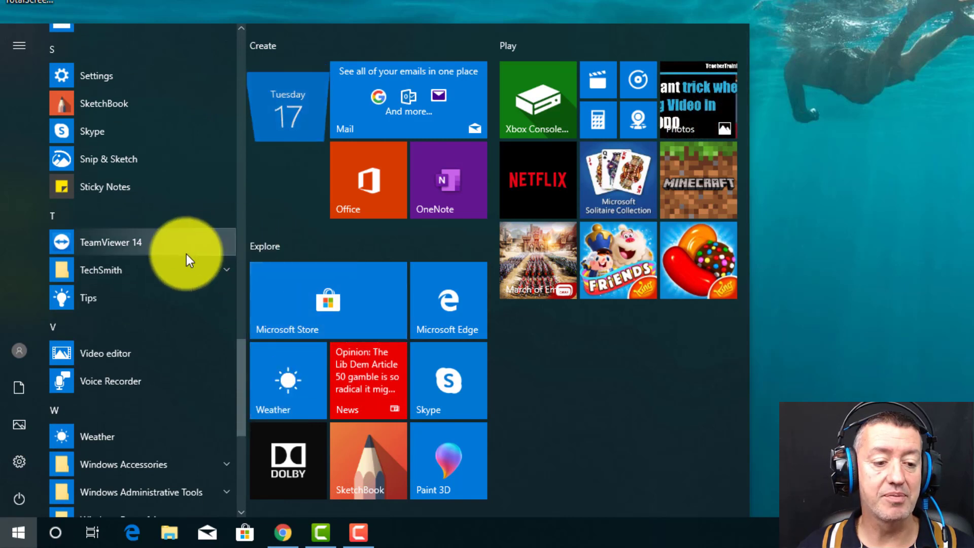
pyautogui.click(123, 268)
pyautogui.scroll(-1, 239, 358)
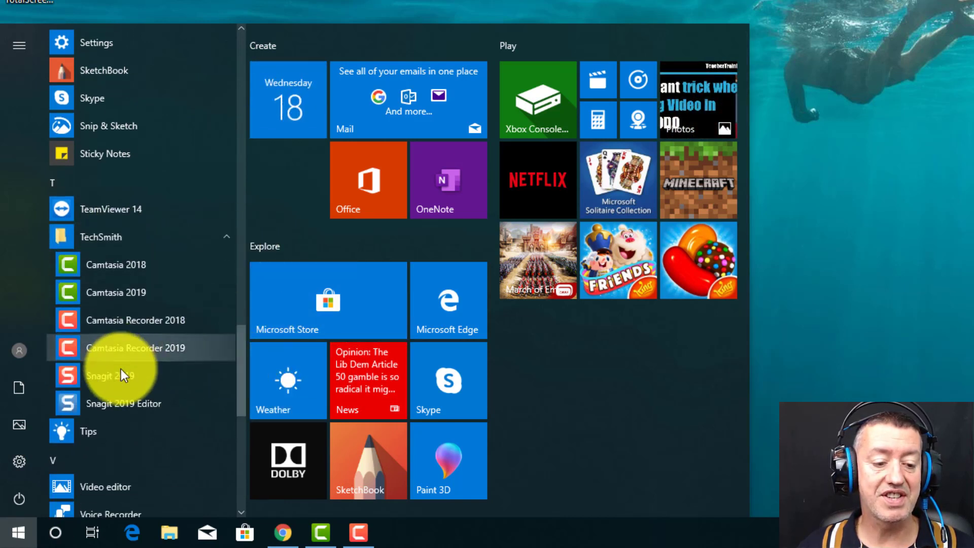
pyautogui.click(121, 403)
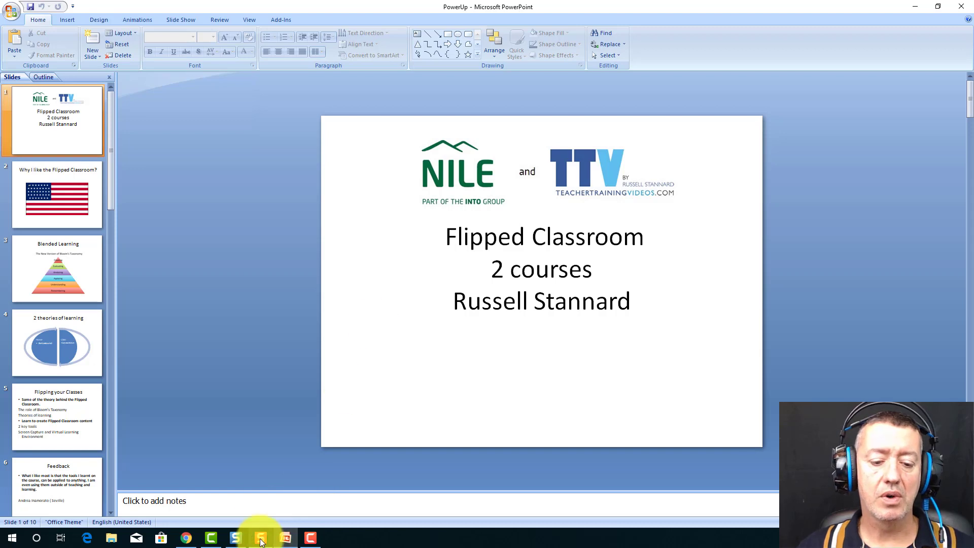
pyautogui.click(260, 539)
# - Move the Snagit capture window up to the top edge of the screen, above the slide
pyautogui.moveTo(496, 44)
pyautogui.mouseDown()
pyautogui.moveTo(471, 115)
pyautogui.moveTo(503, 51)
pyautogui.mouseUp()
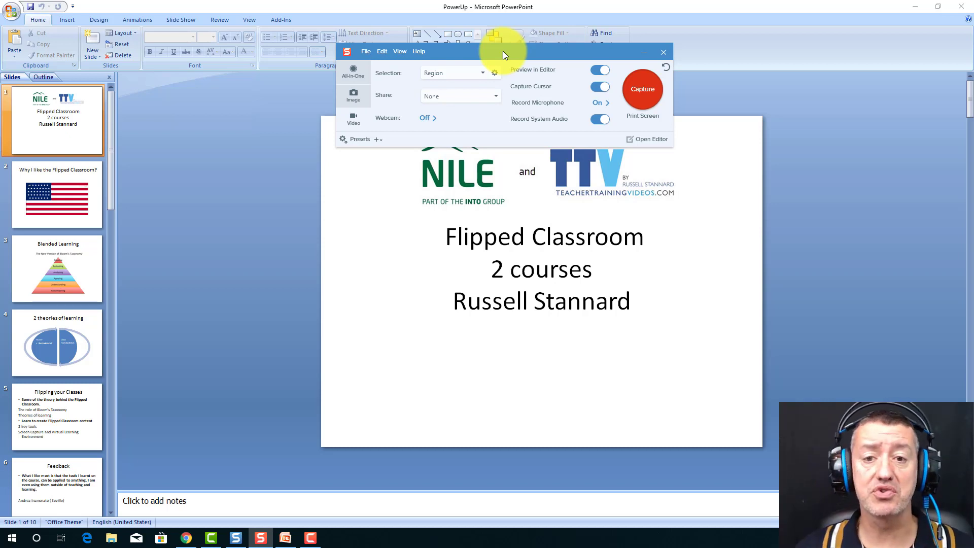
pyautogui.moveTo(503, 51); pyautogui.dragTo(499, 11)
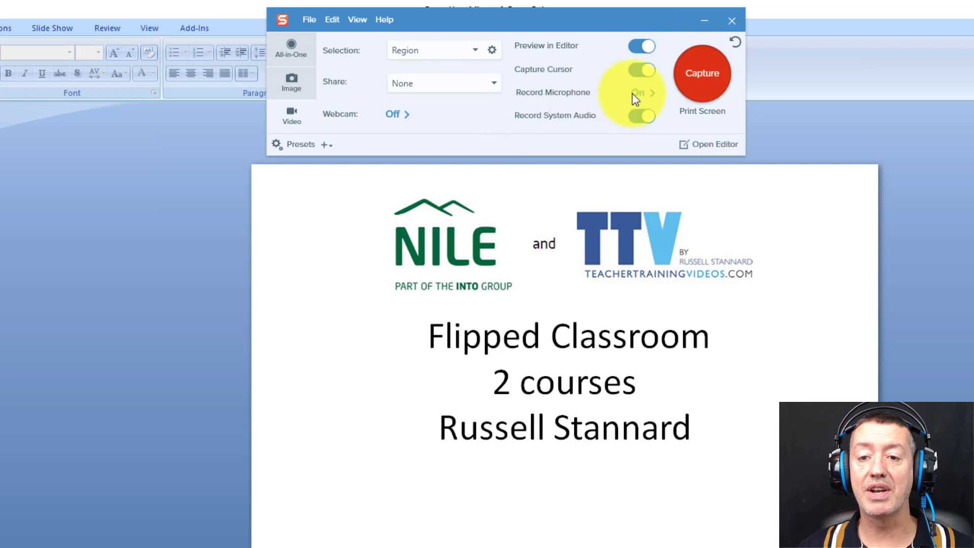
# - Switch the recording microphone from Yeti Stereo Microphone to Microphone (HD Pro Webcam C920)
pyautogui.click(660, 248)
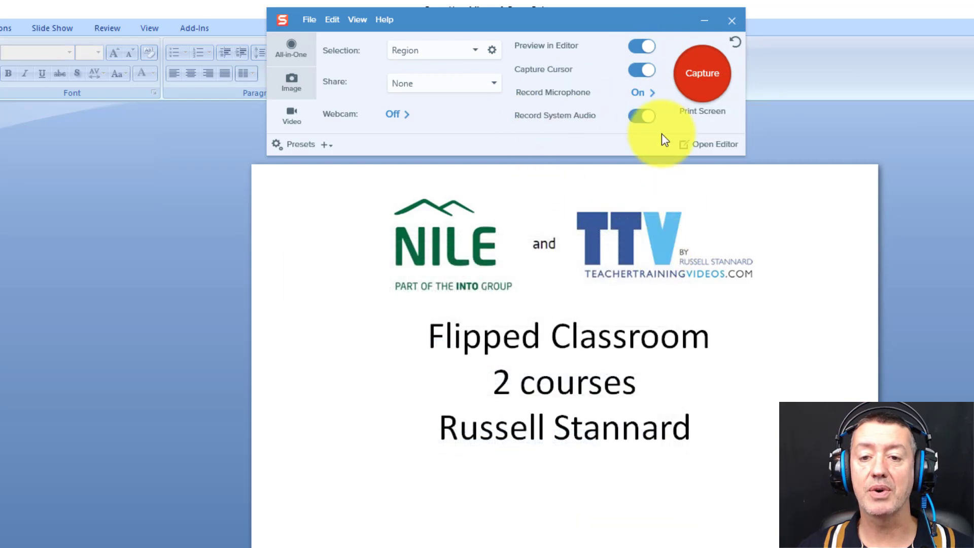
pyautogui.click(650, 97)
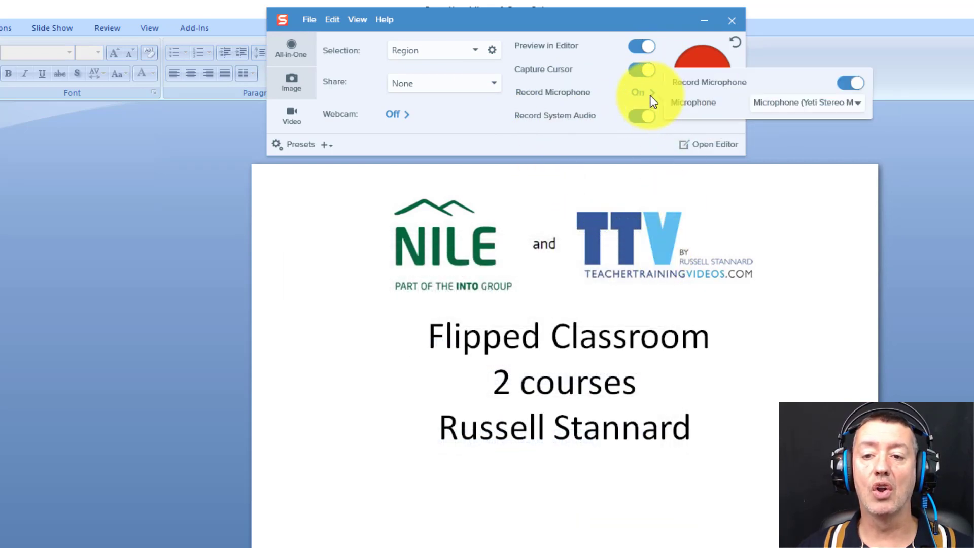
pyautogui.click(856, 104)
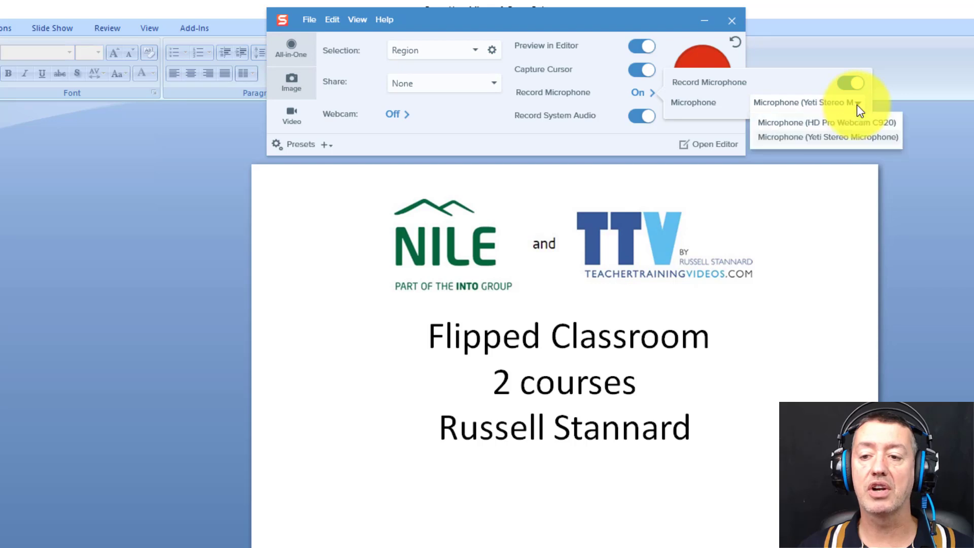
pyautogui.click(817, 123)
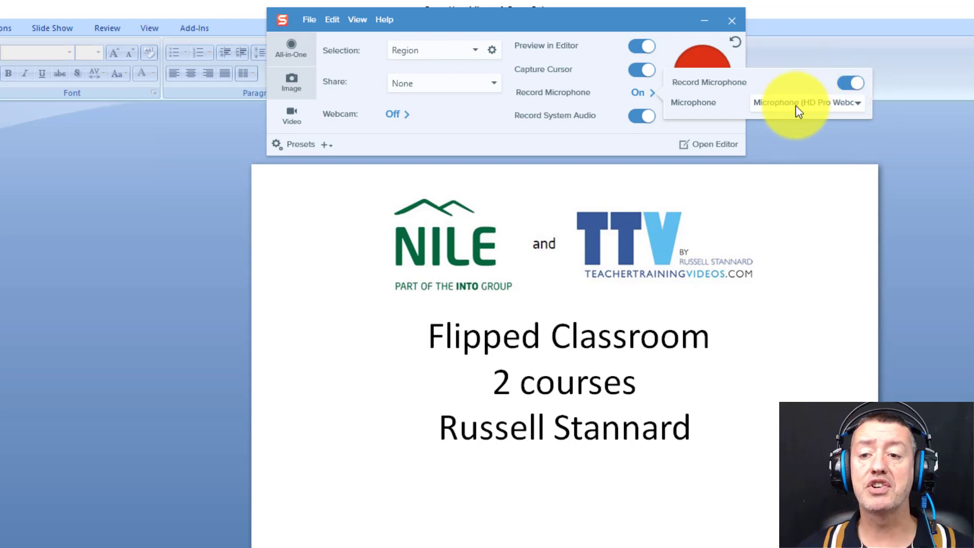
pyautogui.click(737, 20)
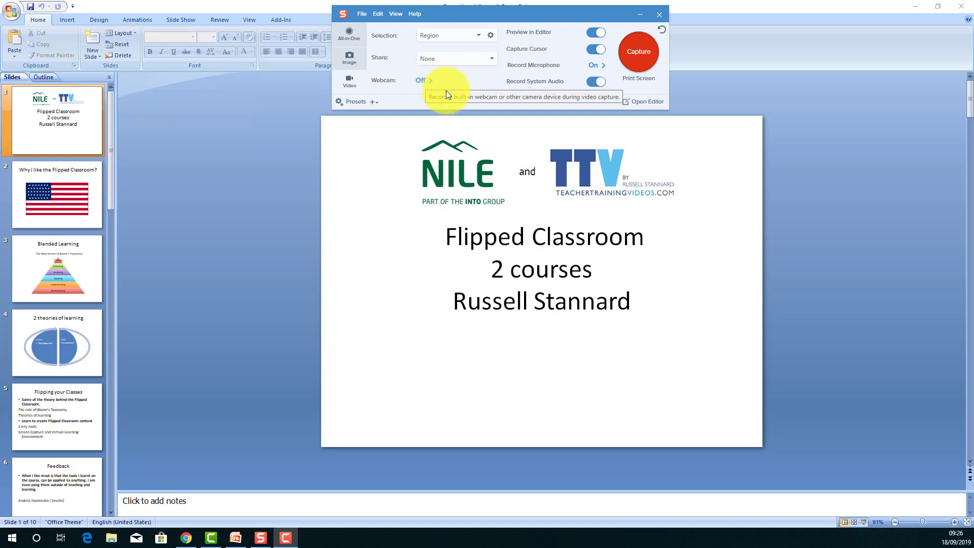
# - Draw an 864 x 656 video capture region tightly around the Flipped Classroom title slide
pyautogui.click(638, 47)
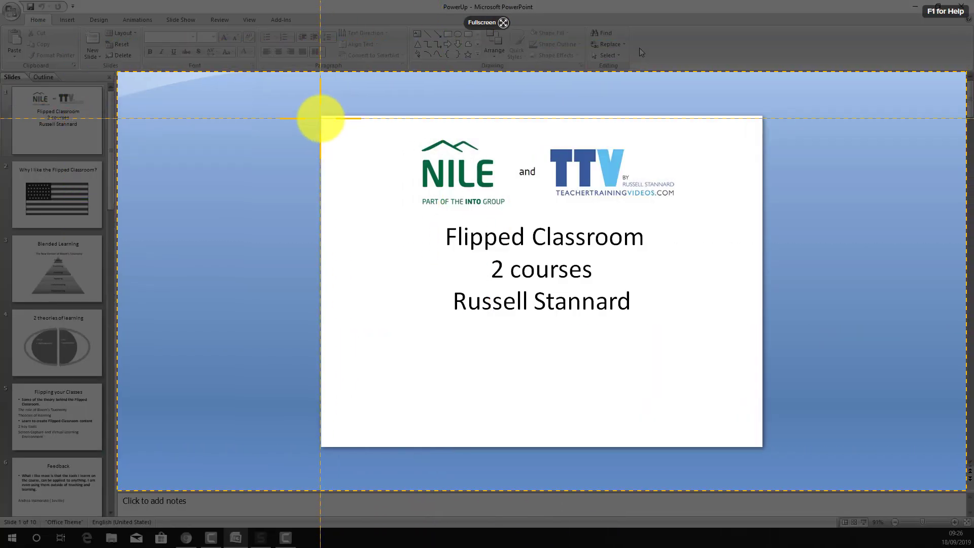
pyautogui.moveTo(323, 112); pyautogui.dragTo(761, 448)
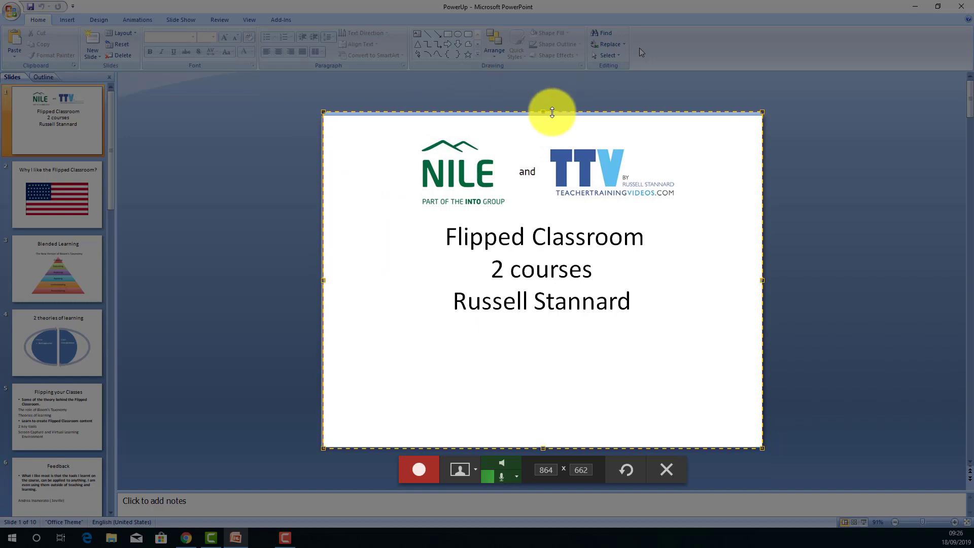
pyautogui.moveTo(543, 111); pyautogui.dragTo(543, 115)
pyautogui.hotkey('shift', 'F9')
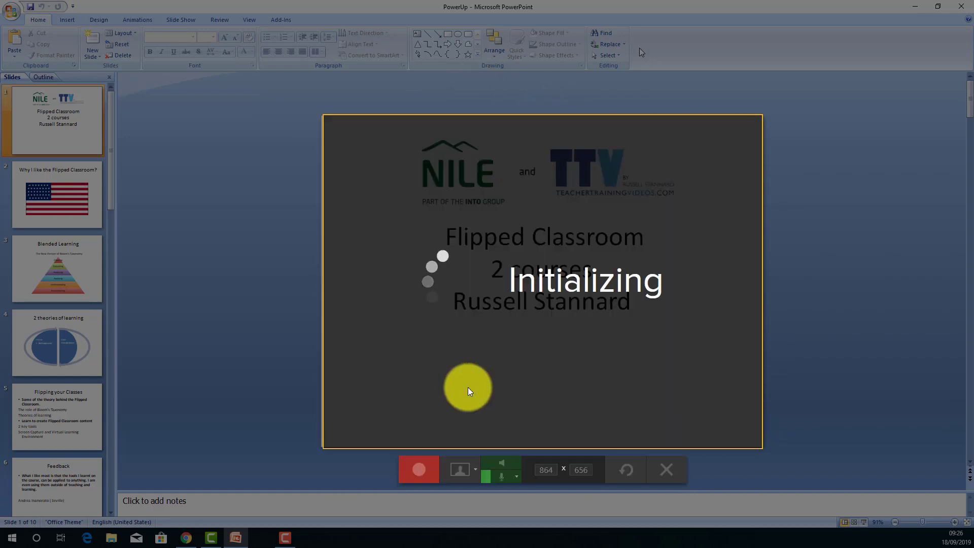
pyautogui.click(412, 462)
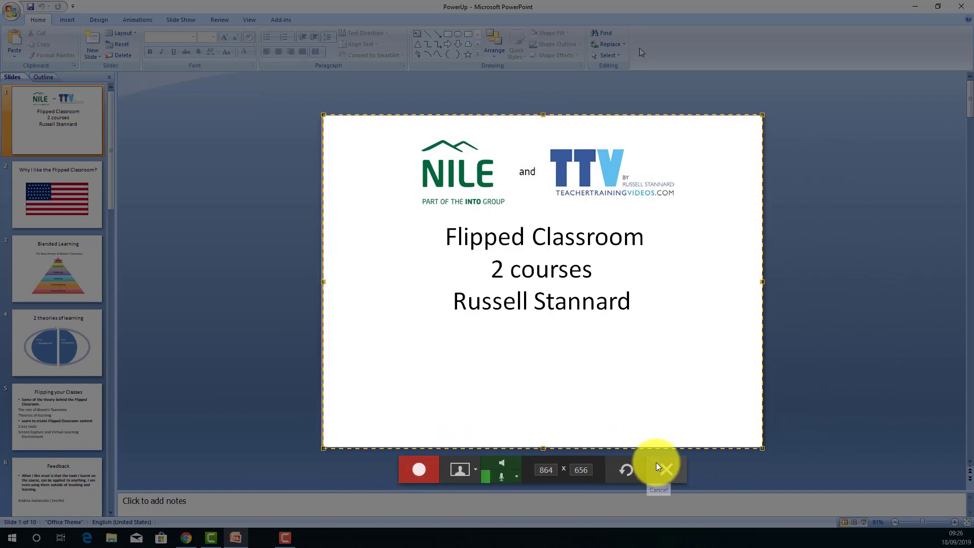
# - Record the title slide, pausing to bring up slide 2 before resuming
pyautogui.click(422, 469)
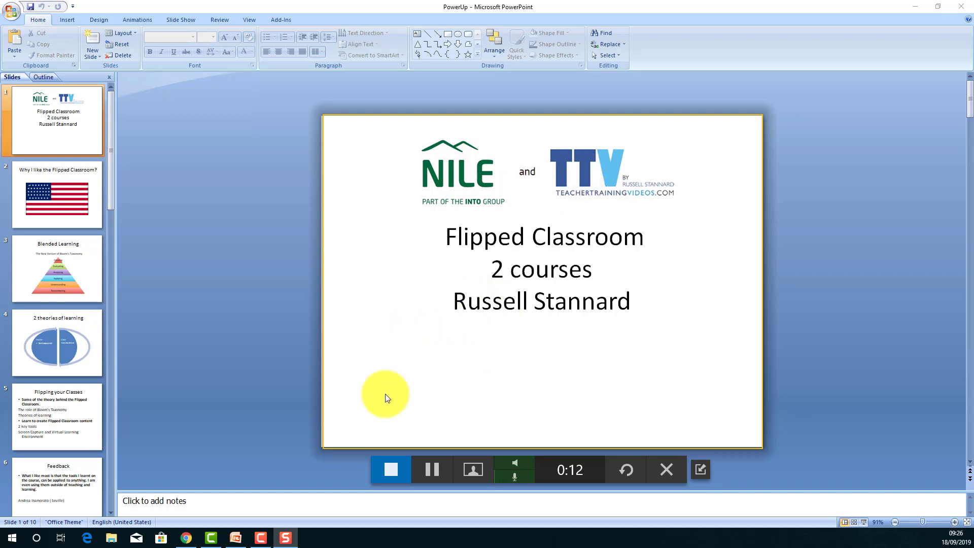
pyautogui.click(432, 470)
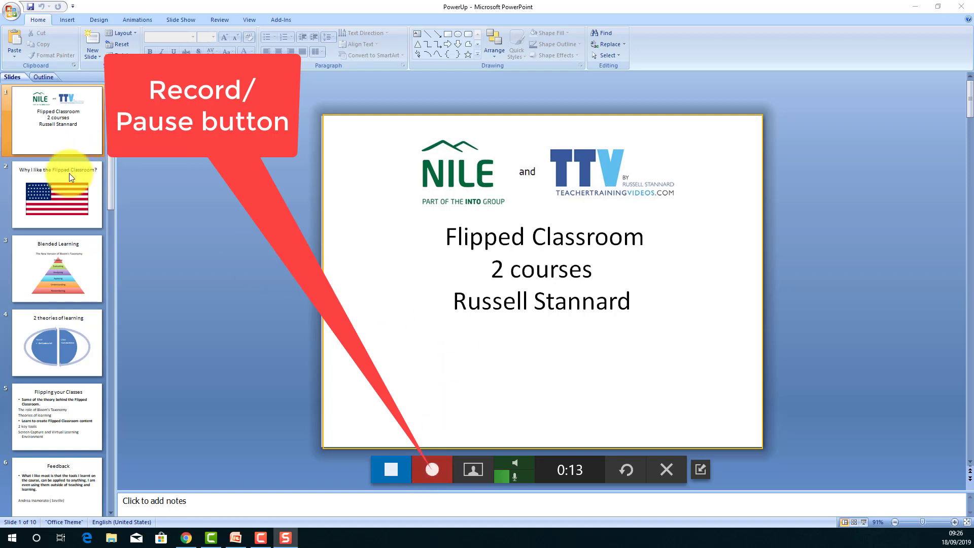
pyautogui.click(65, 187)
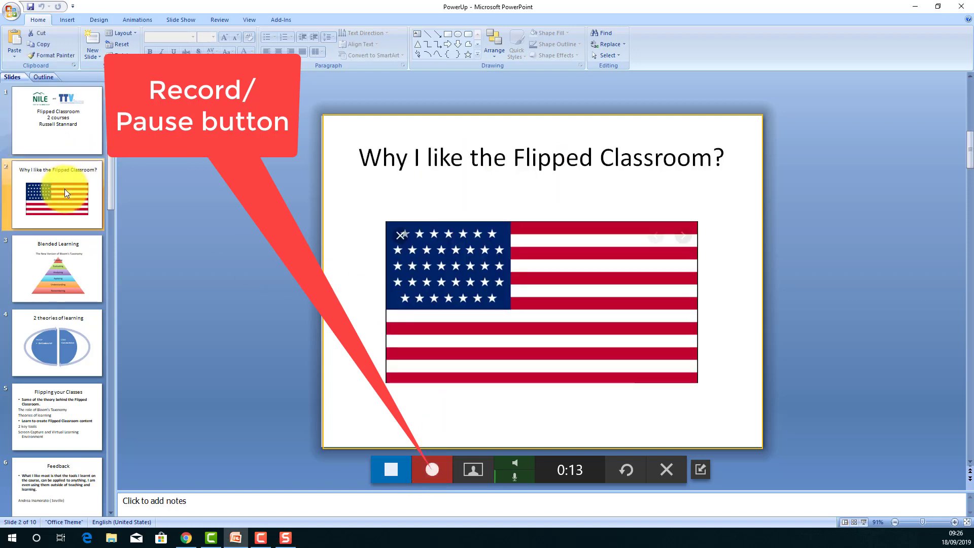
pyautogui.click(435, 469)
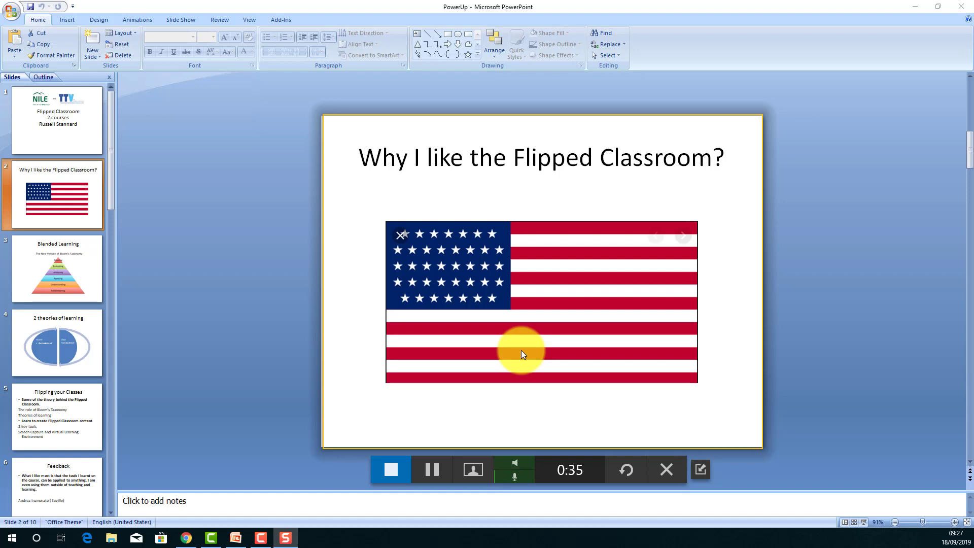
# - Pause for slide 3, Blended Learning, record it, then finish the 47-second recording
pyautogui.click(433, 464)
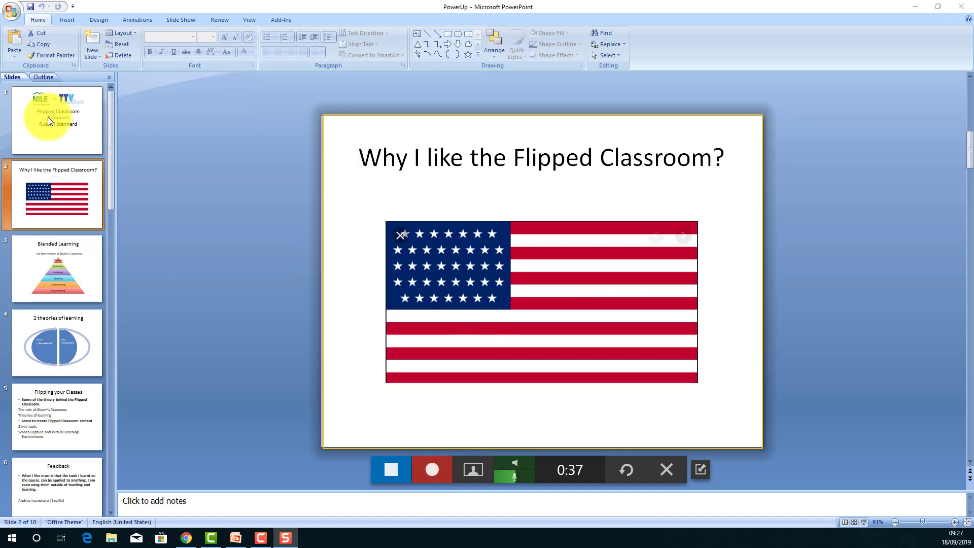
pyautogui.click(64, 273)
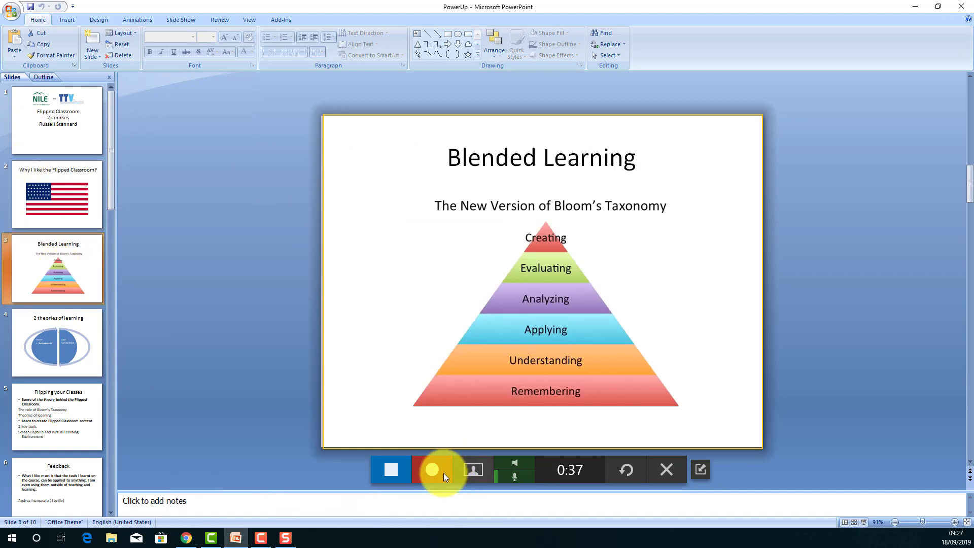
pyautogui.click(429, 470)
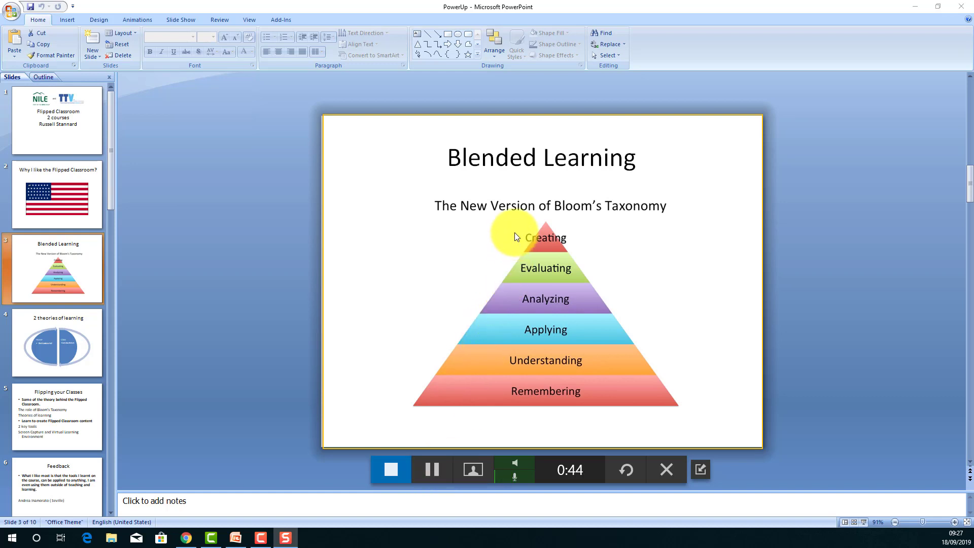
pyautogui.click(429, 469)
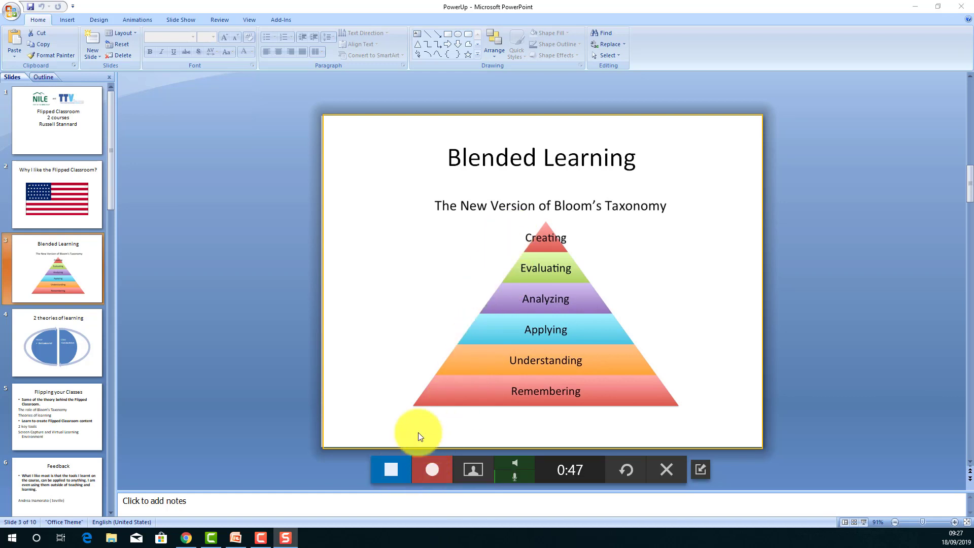
pyautogui.click(392, 469)
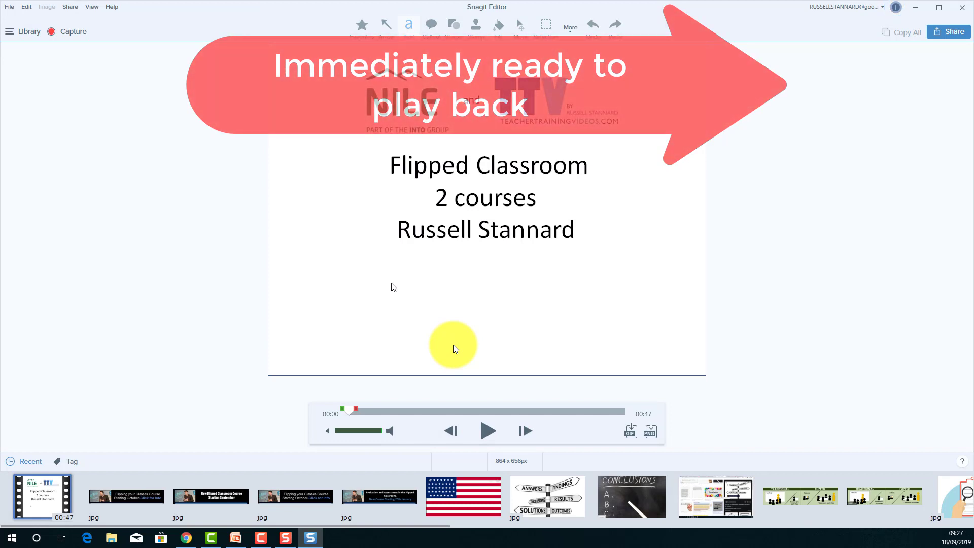
# - Play back the 47-second recording in Snagit Editor and pause it at 0:15
pyautogui.click(487, 431)
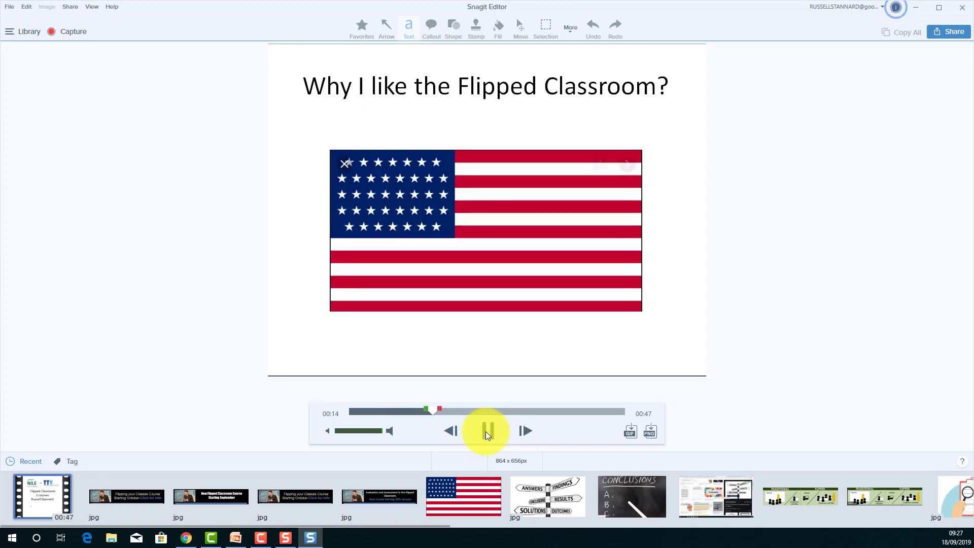
pyautogui.click(490, 432)
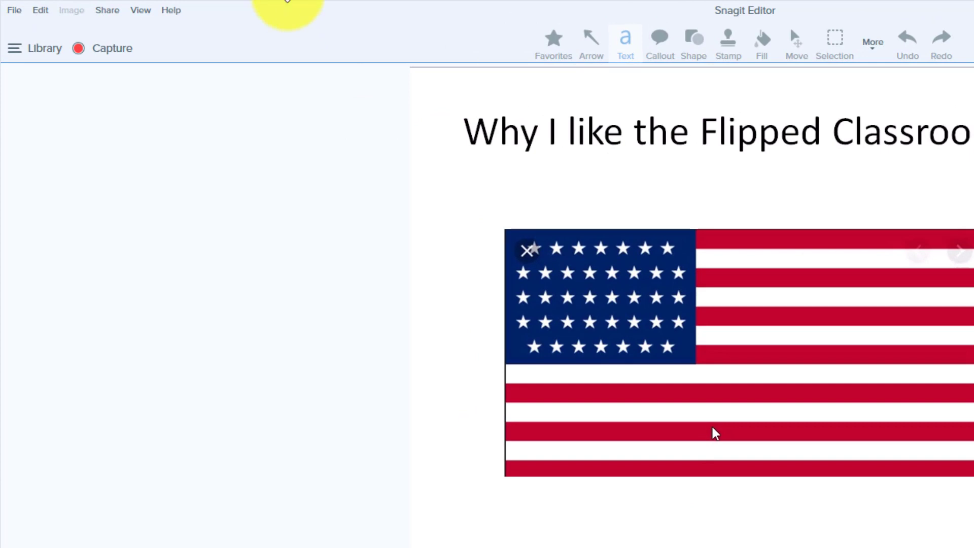
pyautogui.click(13, 11)
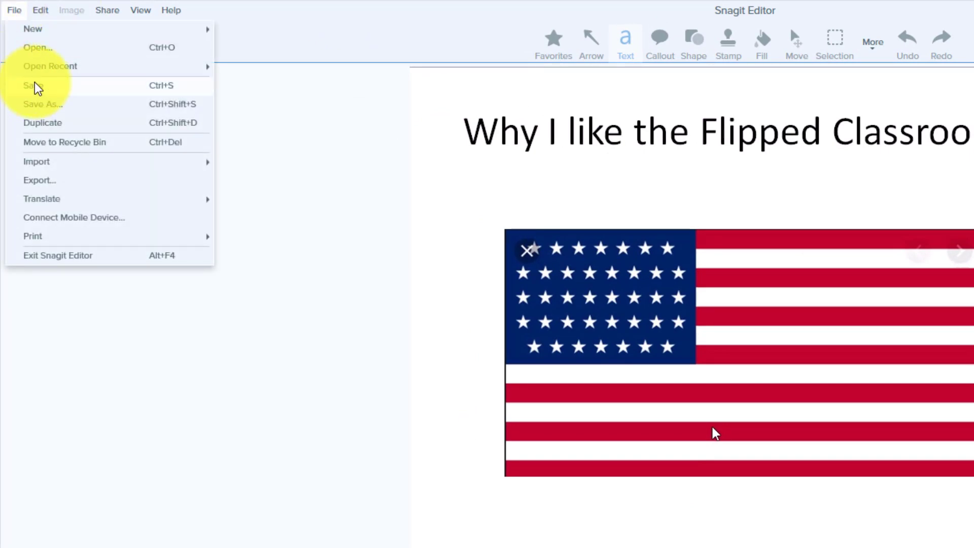
pyautogui.click(43, 104)
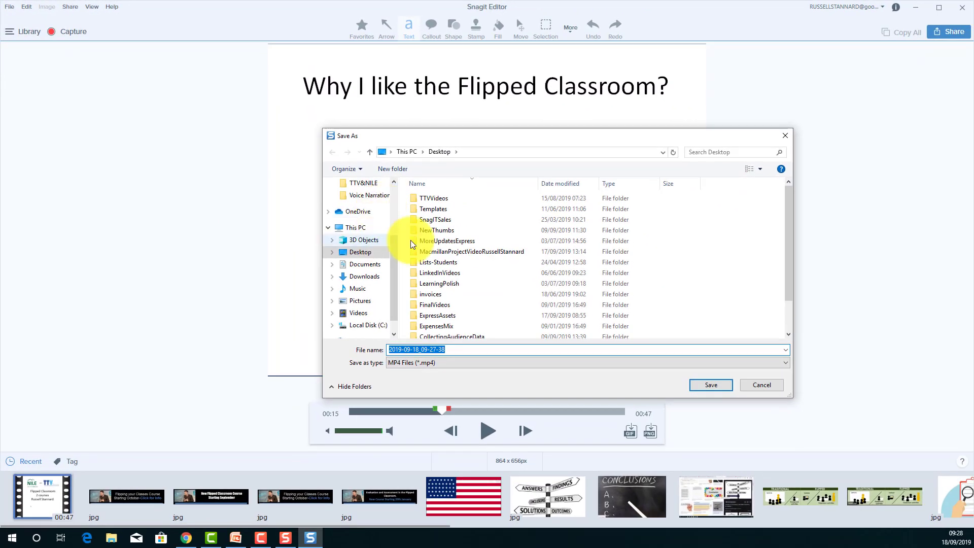
pyautogui.moveTo(396, 254); pyautogui.dragTo(380, 185)
pyautogui.click(472, 350)
pyautogui.hotkey('ctrl', 'a')
pyautogui.press('BackSpace')
pyautogui.write('t')
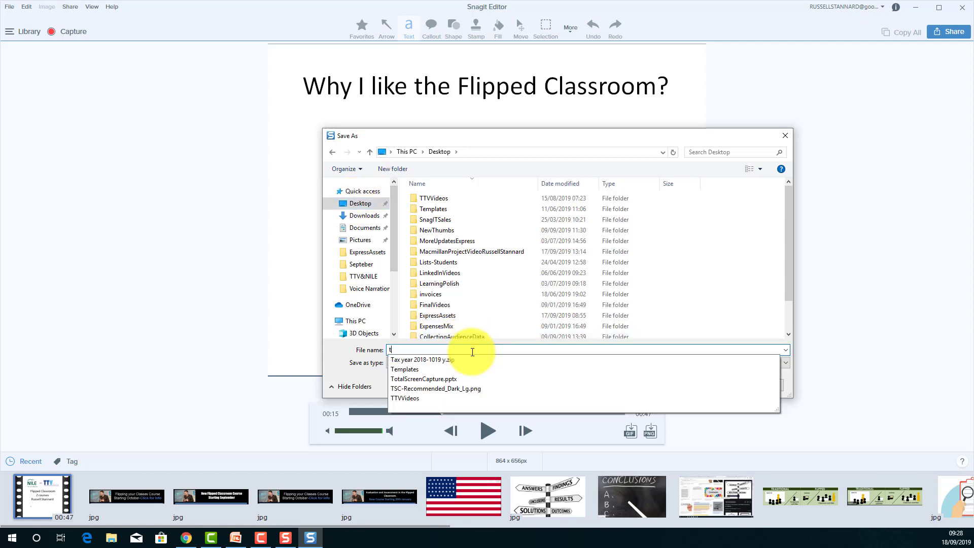
pyautogui.write('estSmagO')
pyautogui.press('BackSpace')
pyautogui.press('BackSpace')
pyautogui.press('BackSpace')
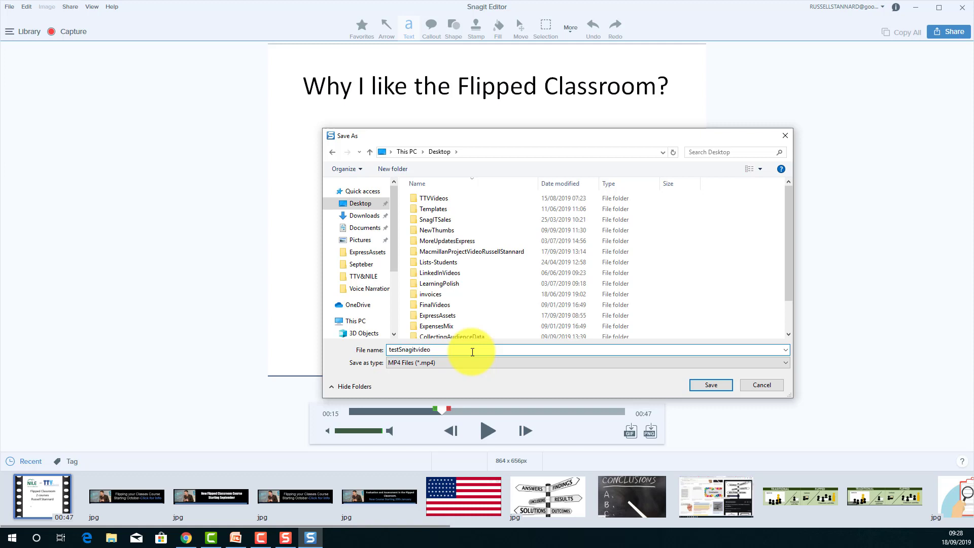
pyautogui.click(712, 384)
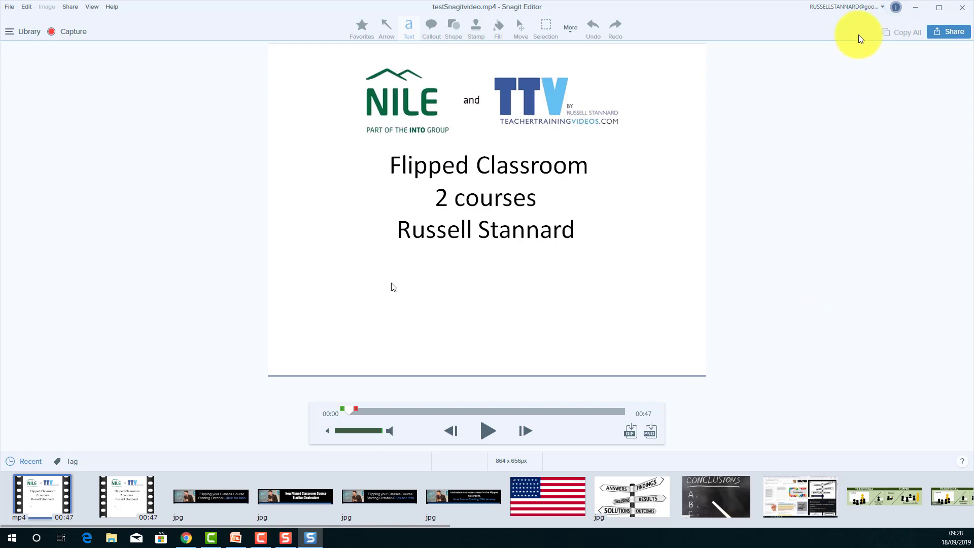
# - Minimize Snagit Editor and the capture panel, and close the PowerPoint presentation
pyautogui.click(915, 7)
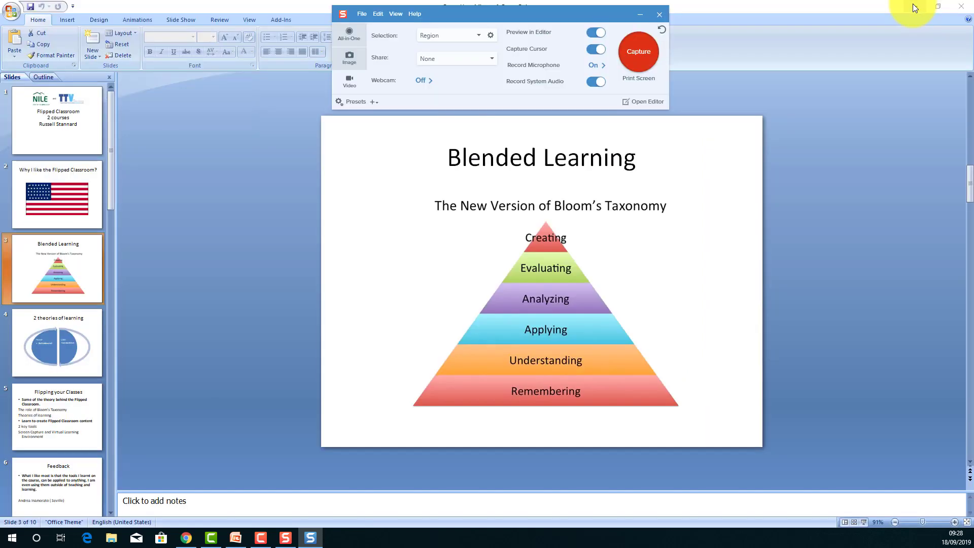
pyautogui.click(635, 15)
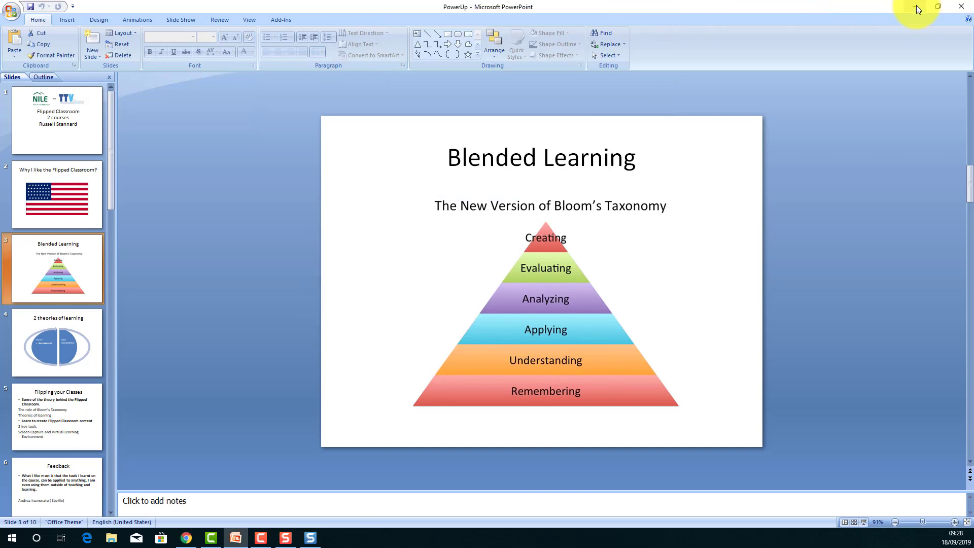
pyautogui.click(962, 8)
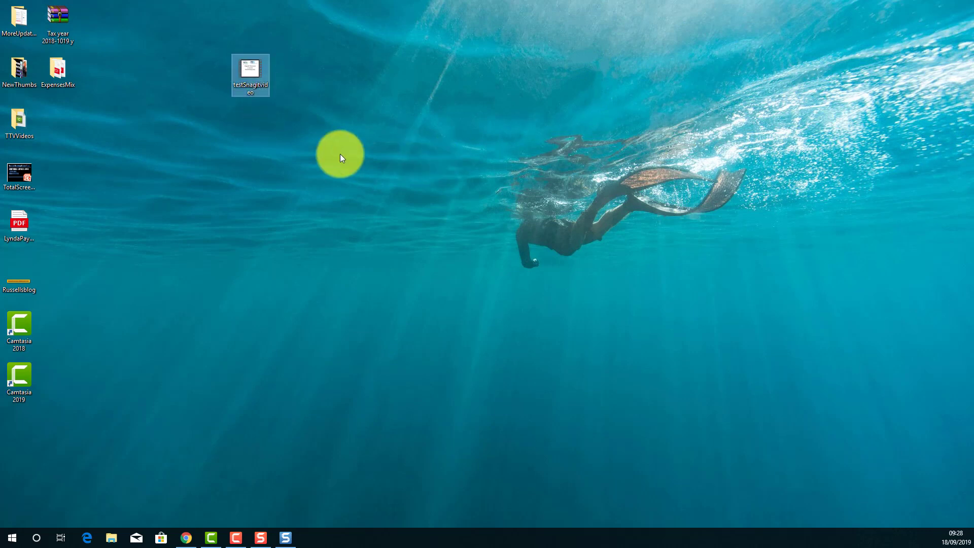
# - Play testSnagitvideo from the desktop full screen in Movies & TV, pausing near the start
pyautogui.doubleClick(251, 66)
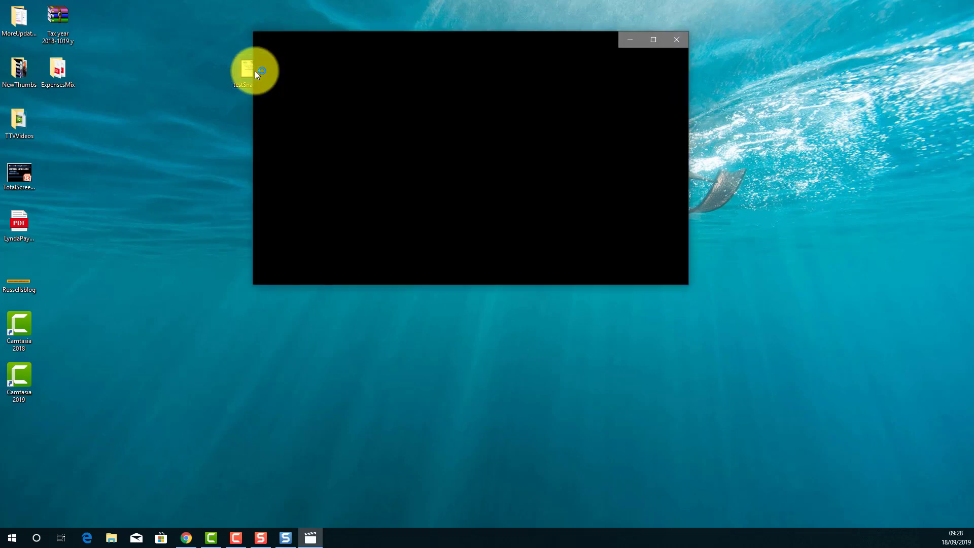
pyautogui.click(653, 39)
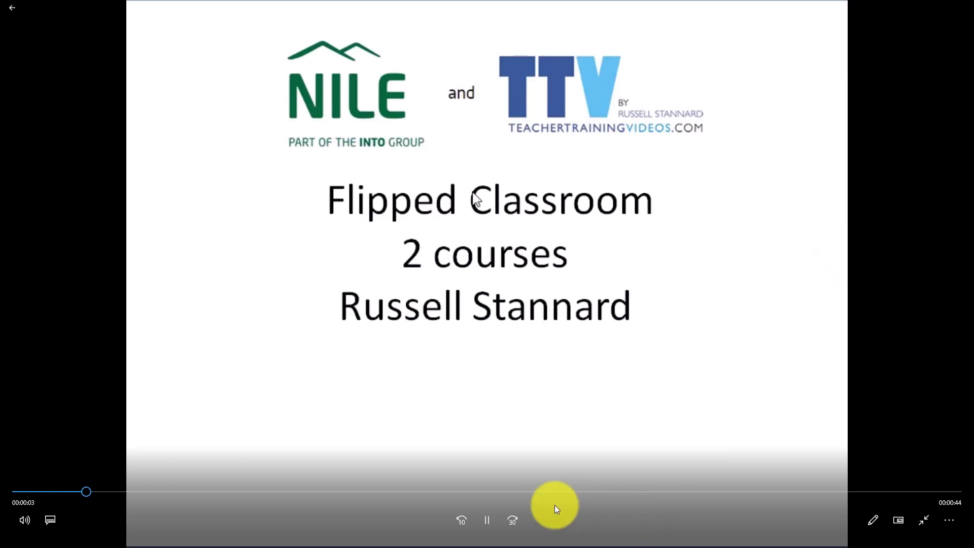
pyautogui.click(484, 520)
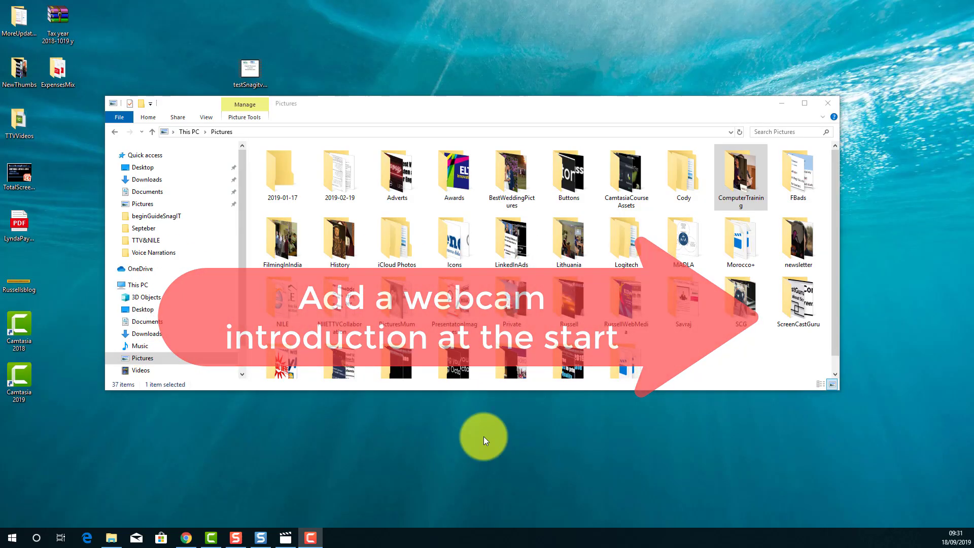
# - Open henry8th.jpg from Pictures > History, then turn on Start with Webcam in Snagit
pyautogui.doubleClick(341, 240)
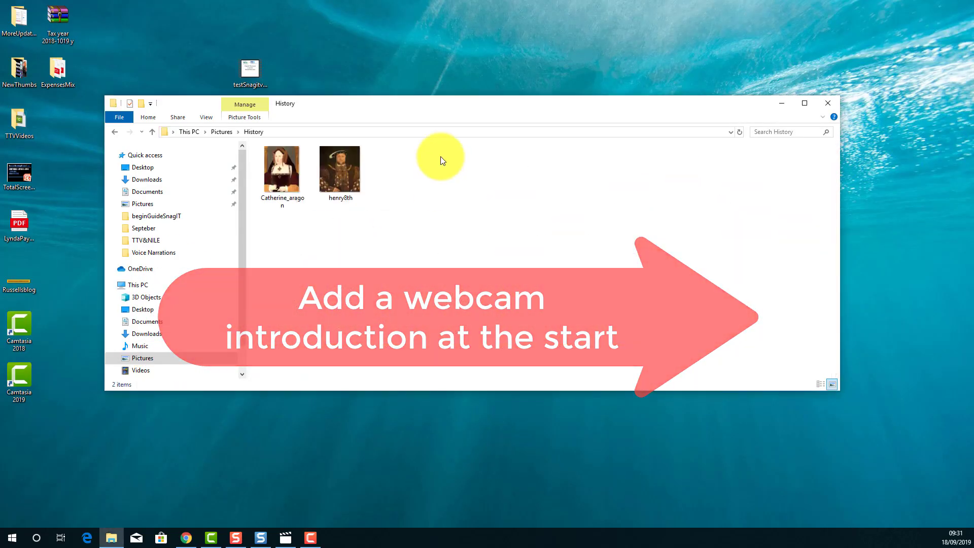
pyautogui.doubleClick(336, 168)
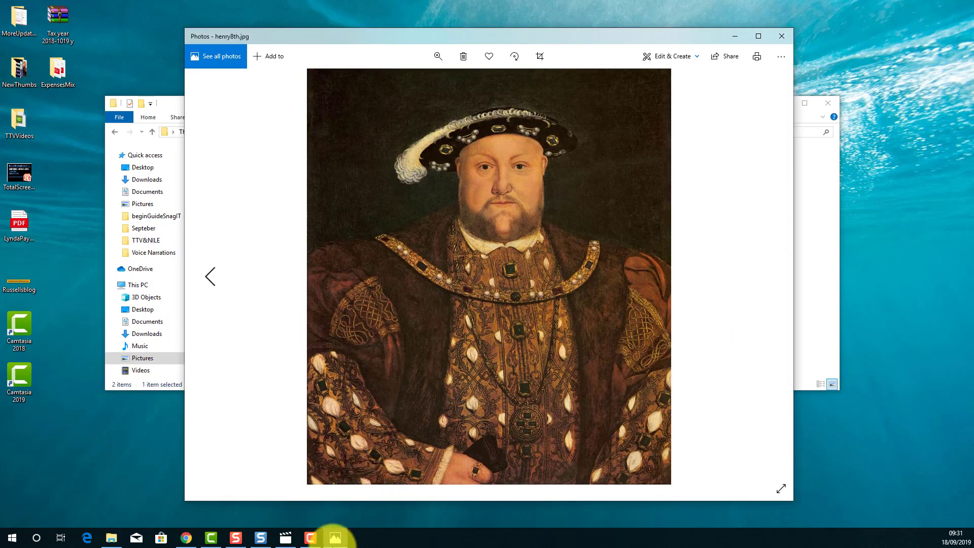
pyautogui.click(235, 538)
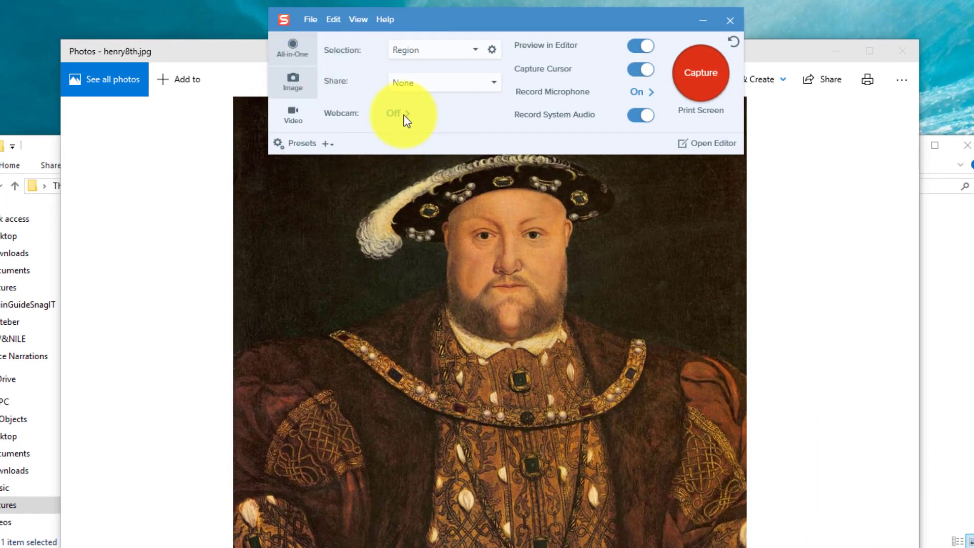
pyautogui.click(404, 114)
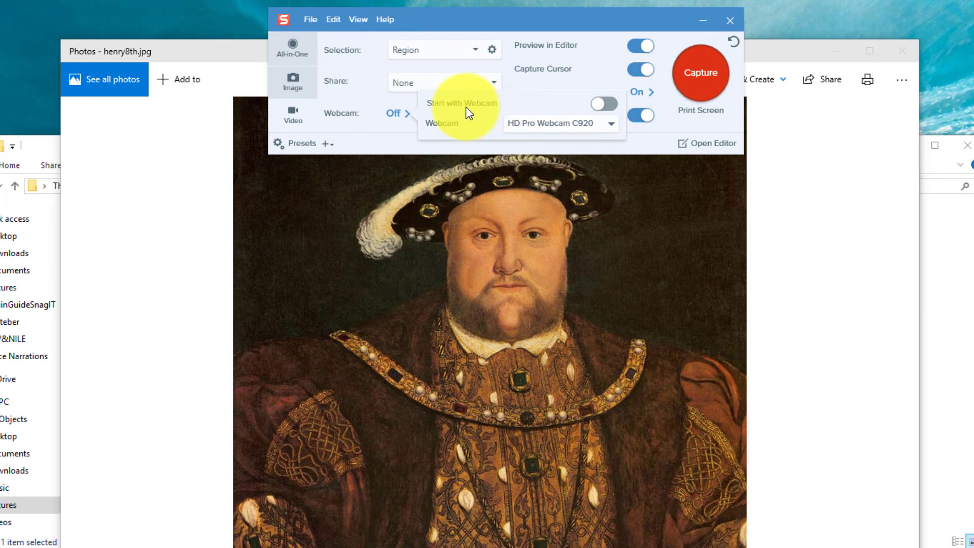
pyautogui.click(610, 103)
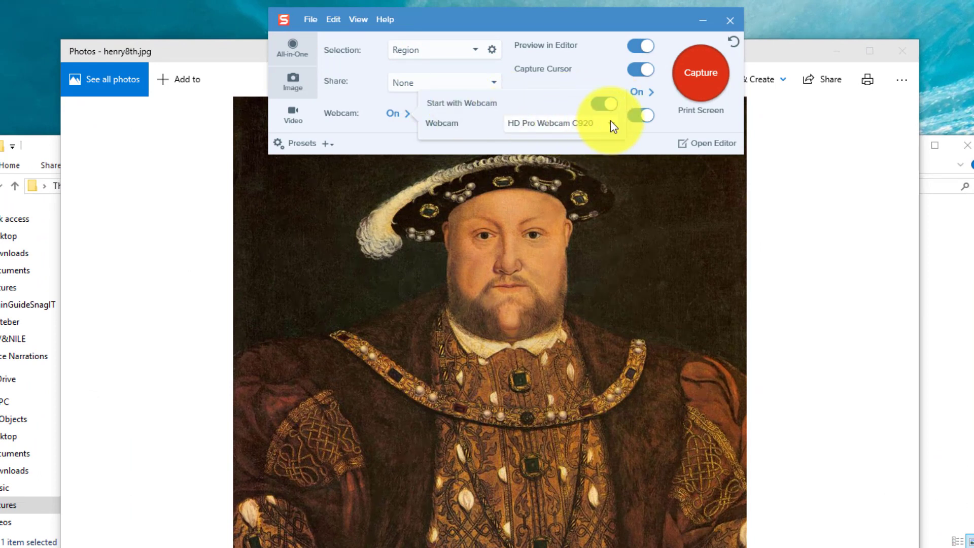
# - Draw a 714 x 816 capture region over the Henry VIII portrait, with webcam preview inside
pyautogui.click(701, 80)
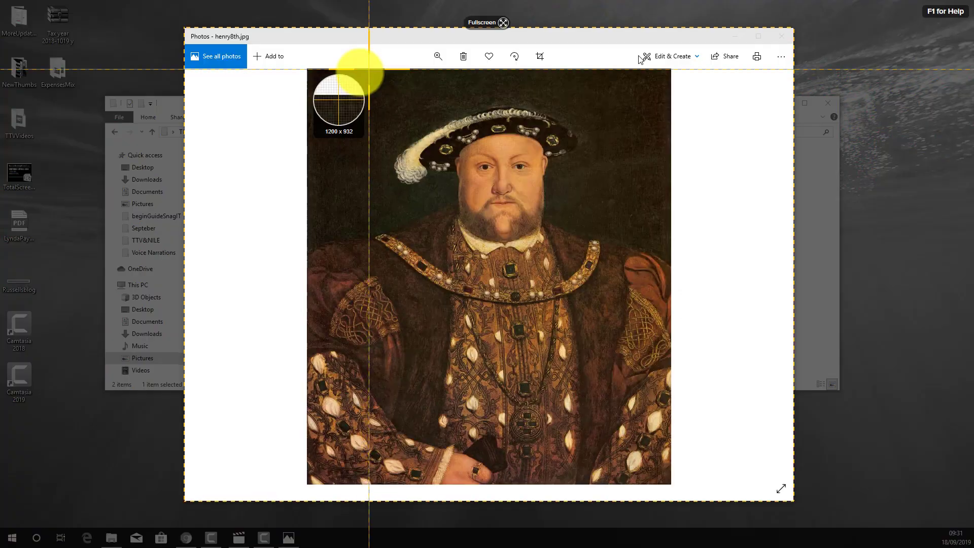
pyautogui.moveTo(307, 69); pyautogui.dragTo(670, 483)
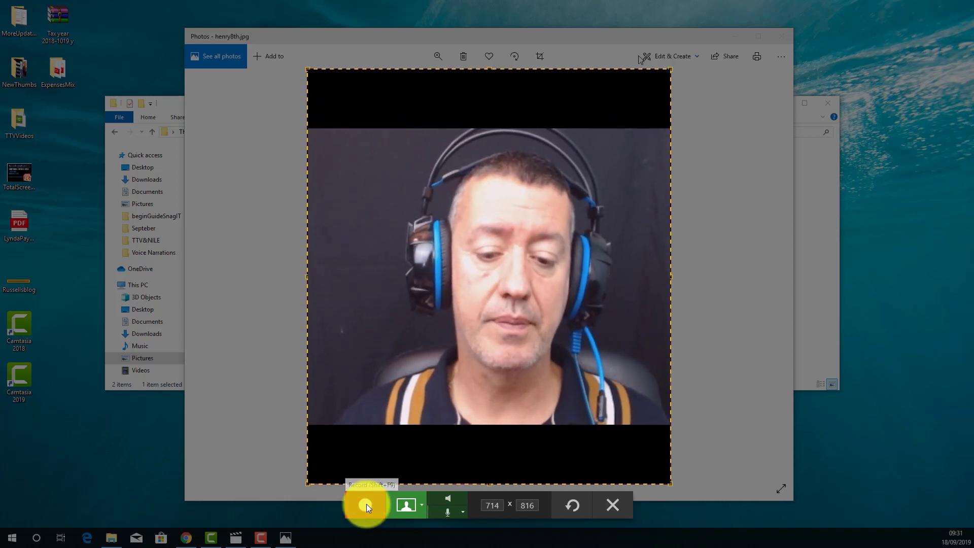
# - Record the webcam introduction, then pause and switch the view from webcam to the portrait
pyautogui.click(366, 504)
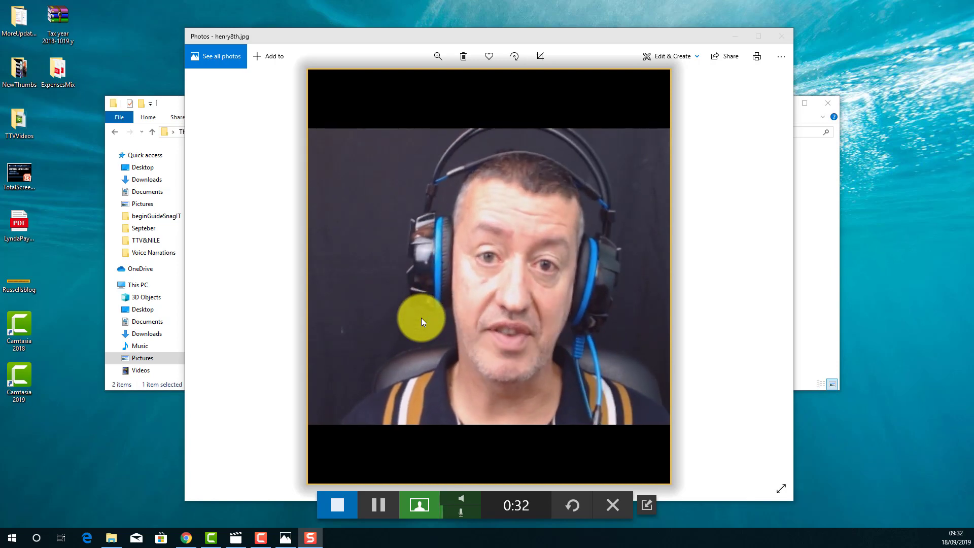
pyautogui.click(370, 506)
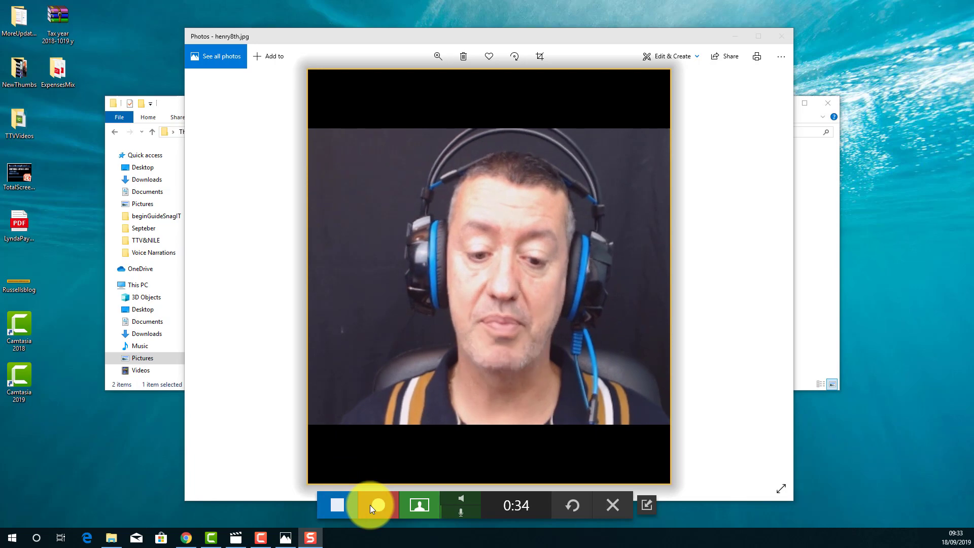
pyautogui.click(418, 507)
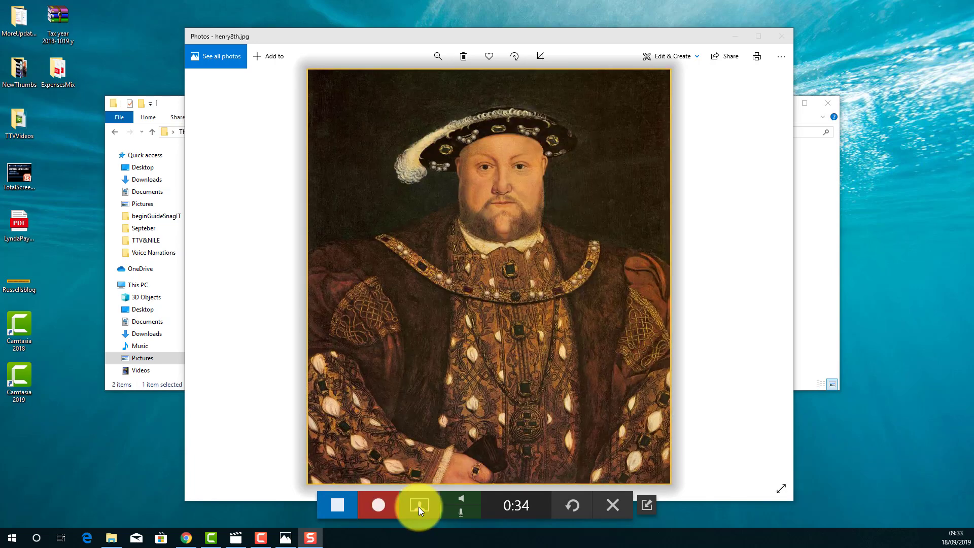
pyautogui.click(419, 506)
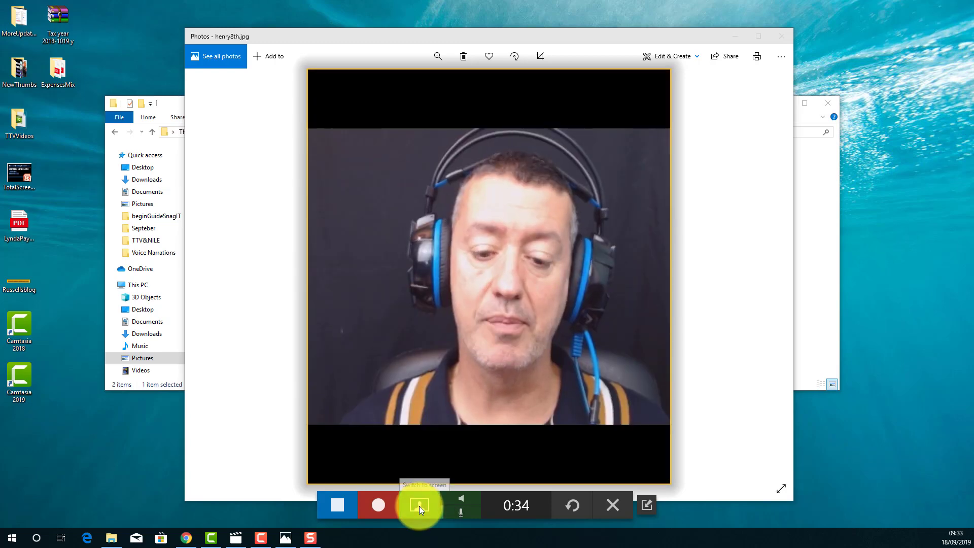
pyautogui.click(418, 507)
pyautogui.click(419, 506)
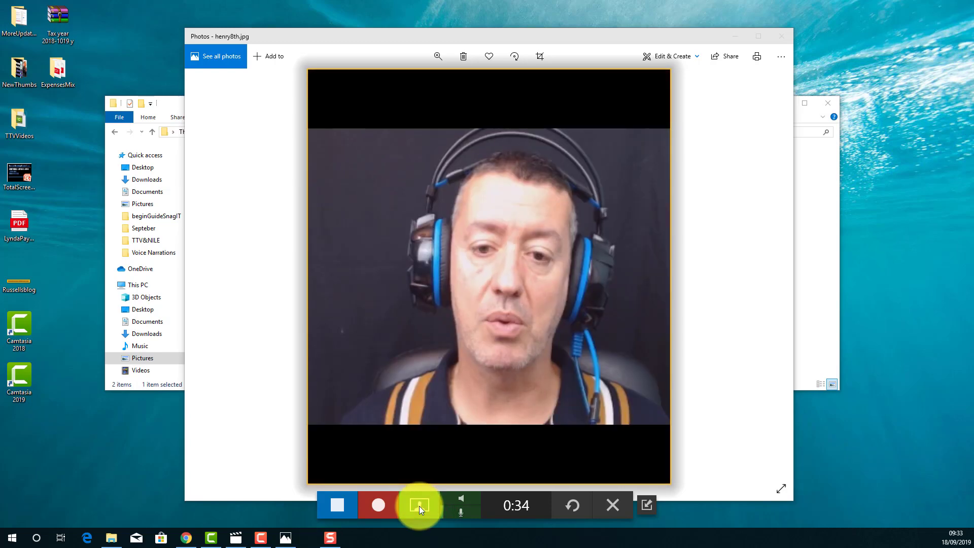
pyautogui.click(419, 506)
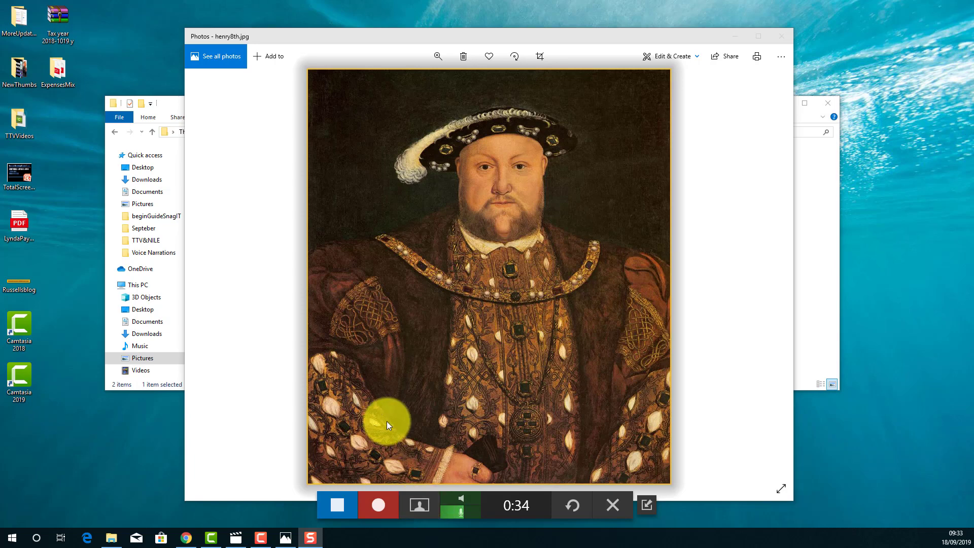
# - Resume recording the portrait, then pause and finish the 51-second capture
pyautogui.click(376, 504)
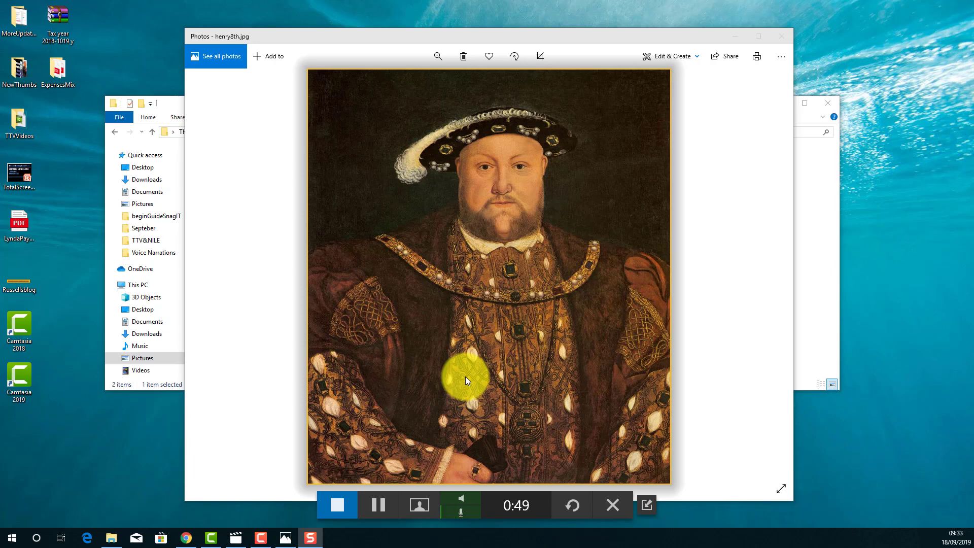
pyautogui.click(376, 501)
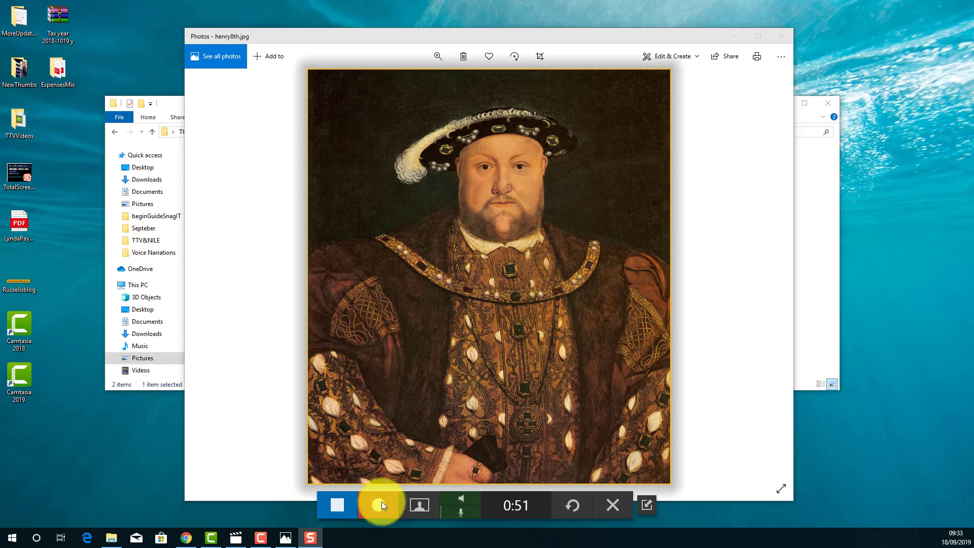
pyautogui.click(339, 509)
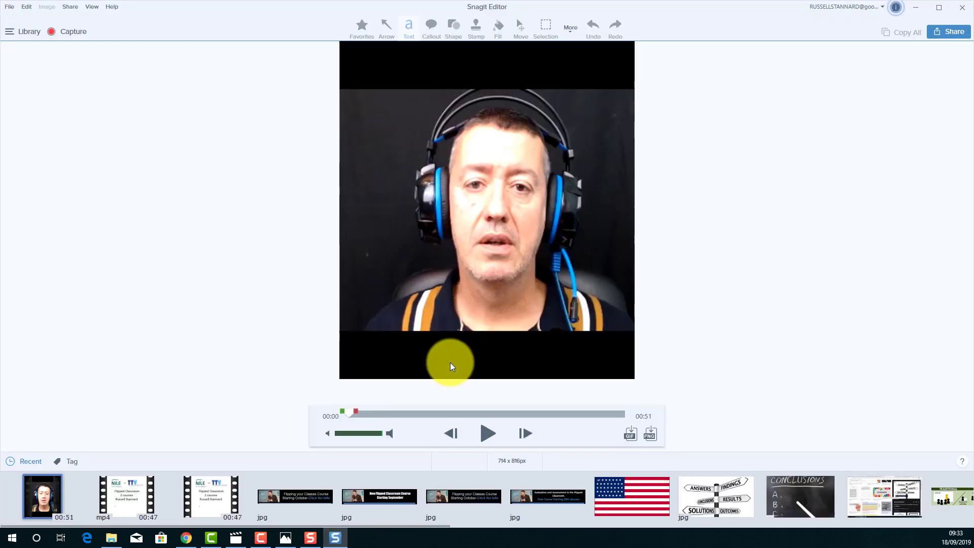
# - Play the webcam recording, skip ahead to 00:33 and resume toward the end
pyautogui.click(488, 432)
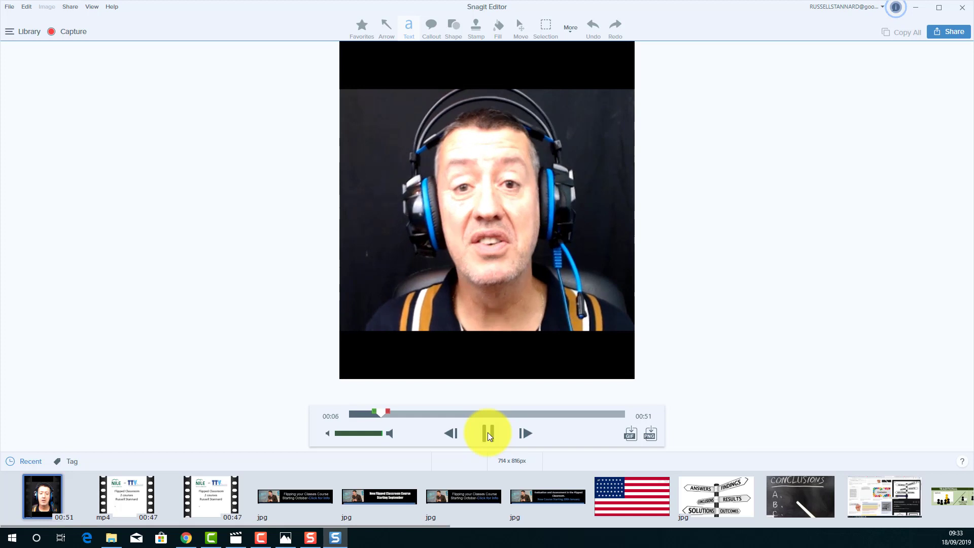
pyautogui.click(488, 432)
pyautogui.moveTo(387, 414); pyautogui.dragTo(597, 404)
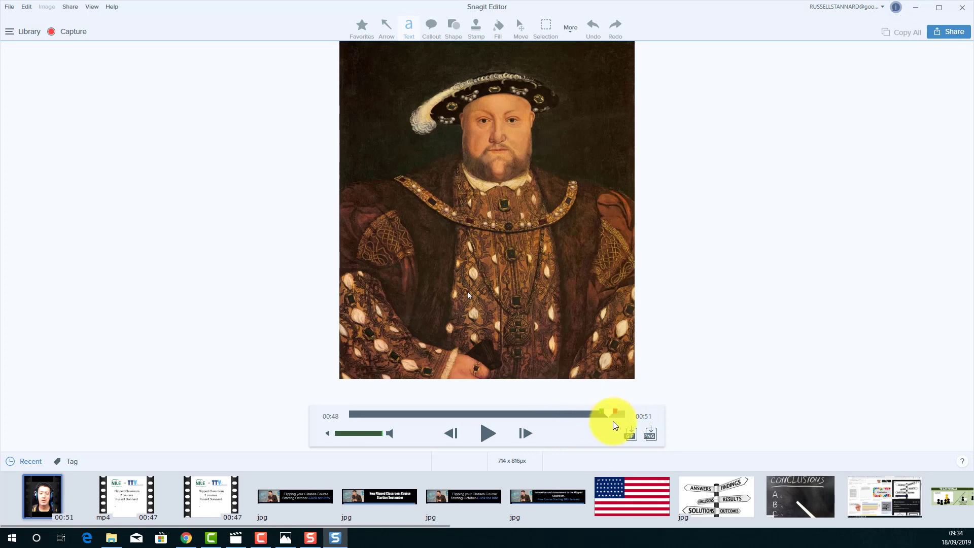
pyautogui.click(485, 433)
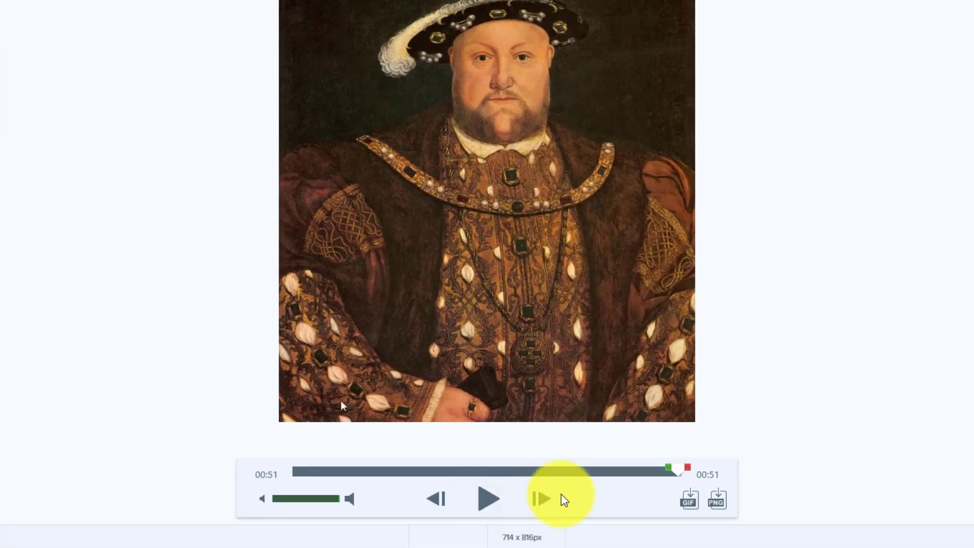
# - Select the final second after 00:48 and cut it, leaving a 50-second clip
pyautogui.moveTo(674, 467); pyautogui.dragTo(645, 471)
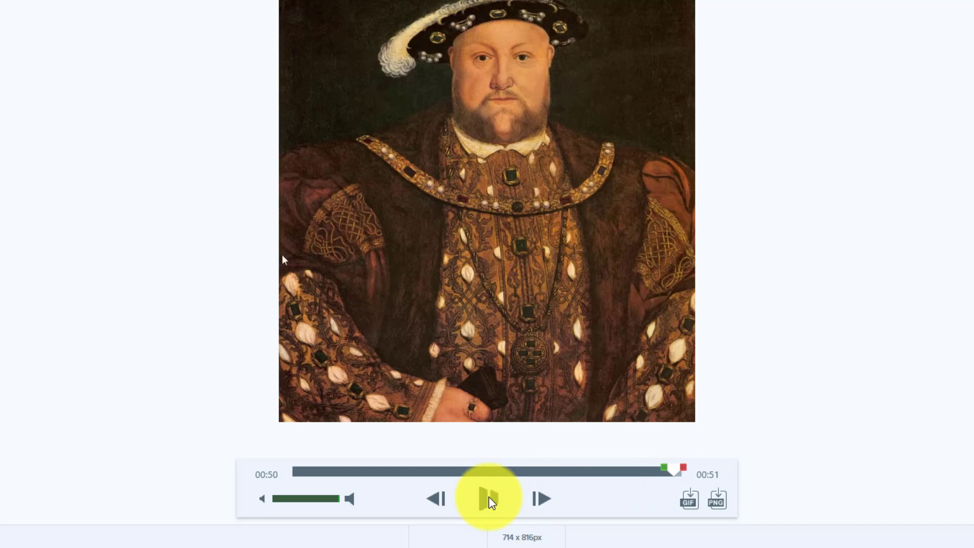
pyautogui.moveTo(687, 471); pyautogui.dragTo(709, 472)
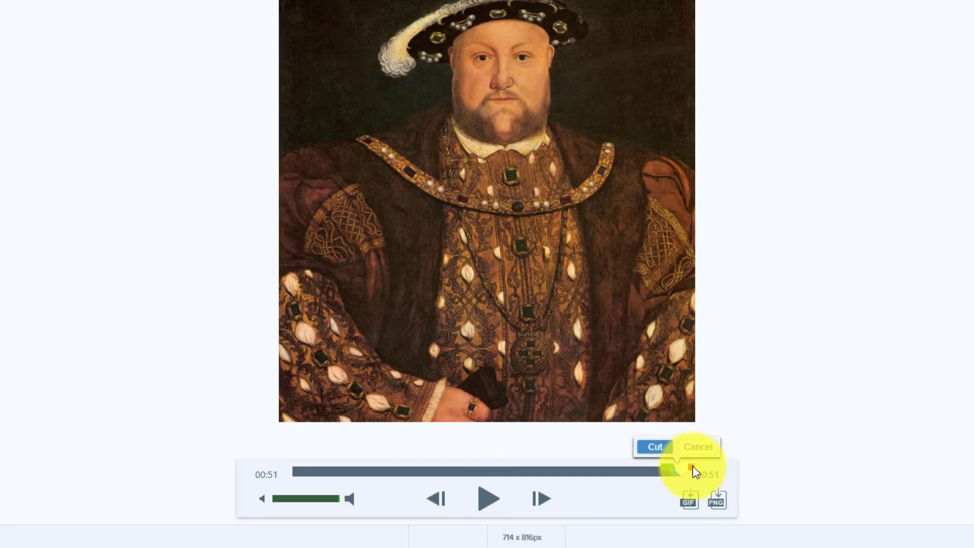
pyautogui.click(654, 449)
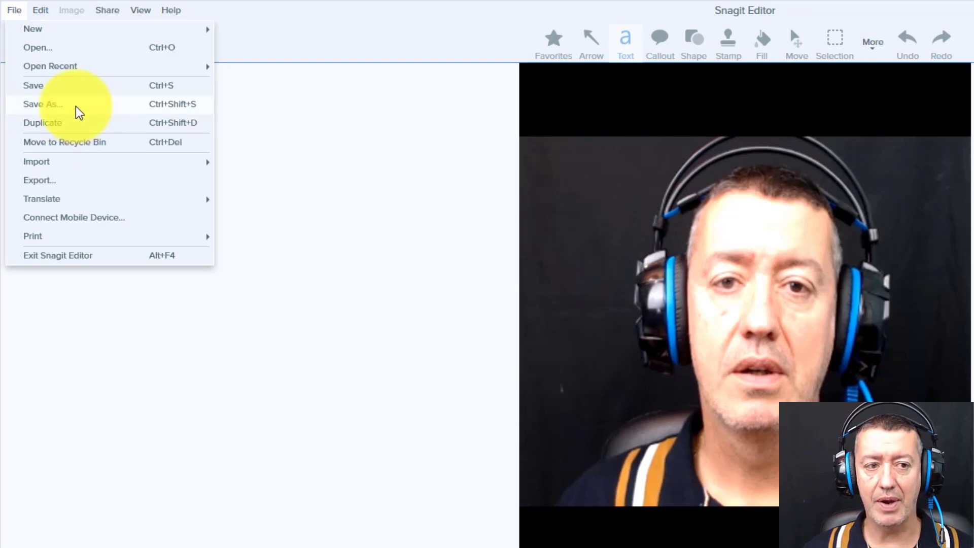
# - Sign out of the linked YouTube account in Snagit's YouTube sharing settings
pyautogui.moveTo(114, 14)
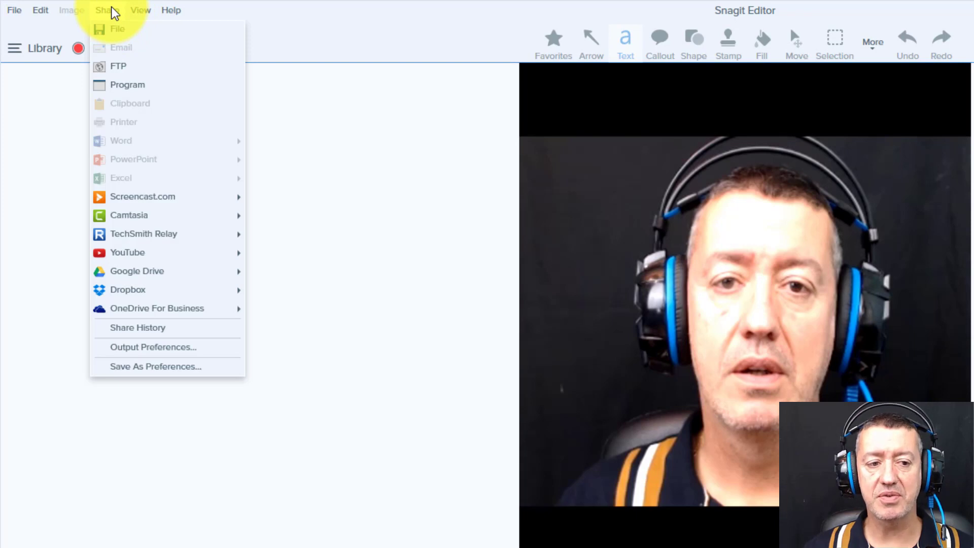
pyautogui.moveTo(148, 279)
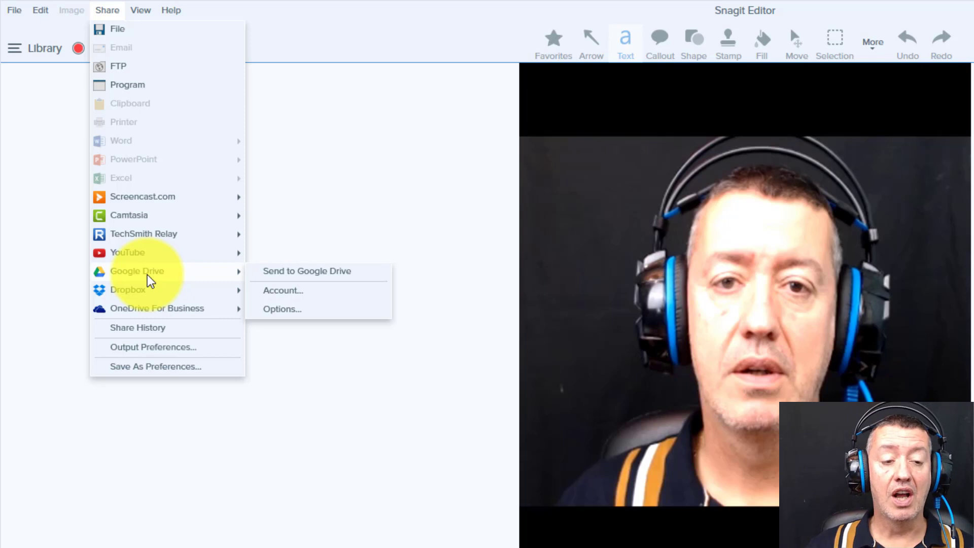
pyautogui.moveTo(148, 255)
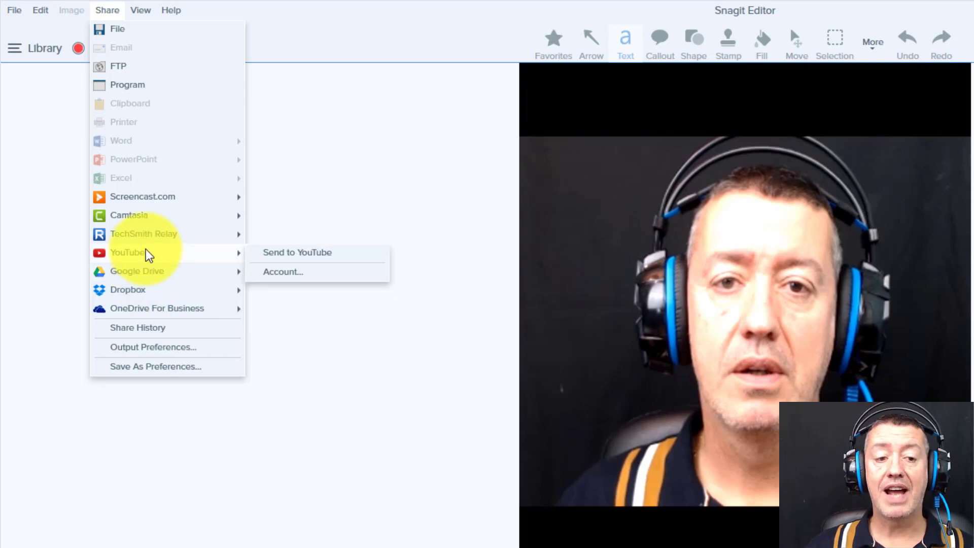
pyautogui.click(283, 273)
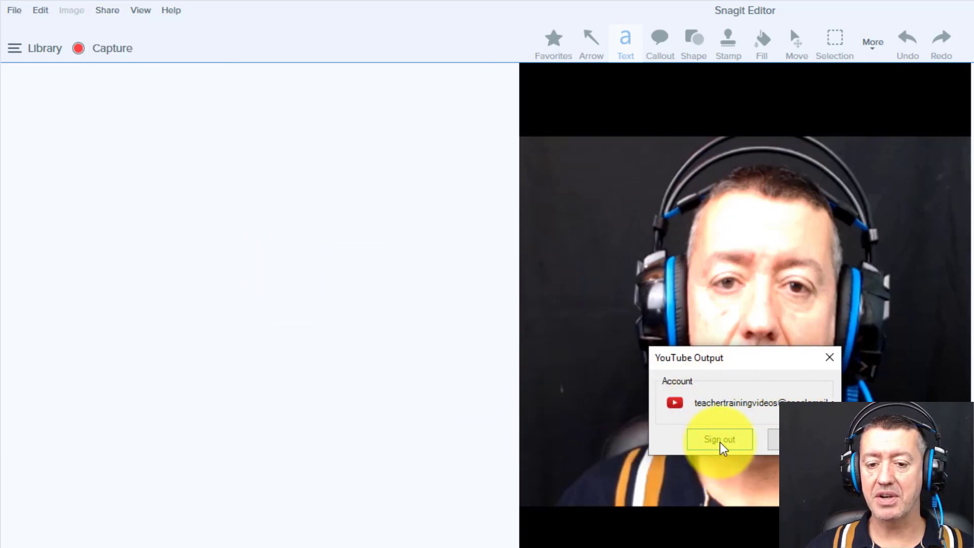
pyautogui.click(720, 439)
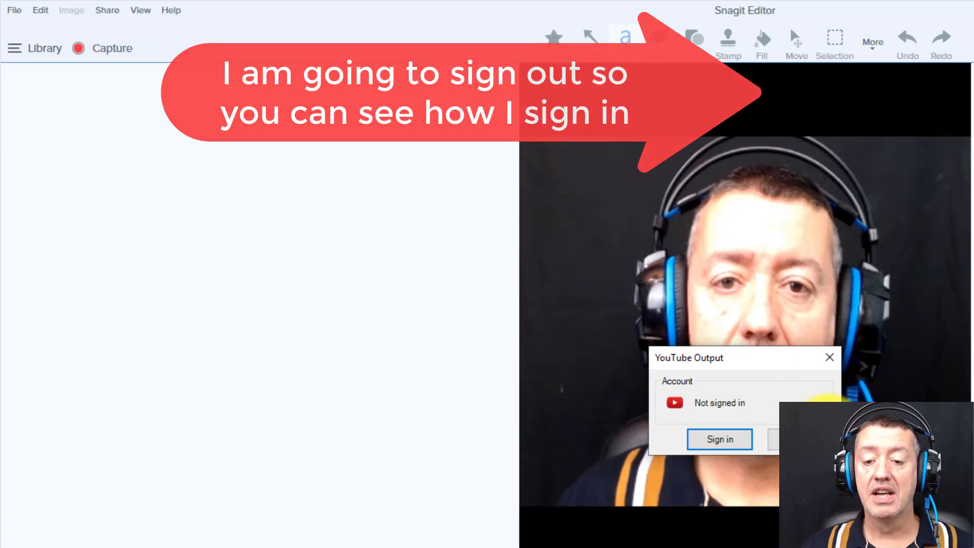
pyautogui.click(791, 439)
# - Reopen the Share > YouTube account settings and start signing in to YouTube
pyautogui.click(107, 10)
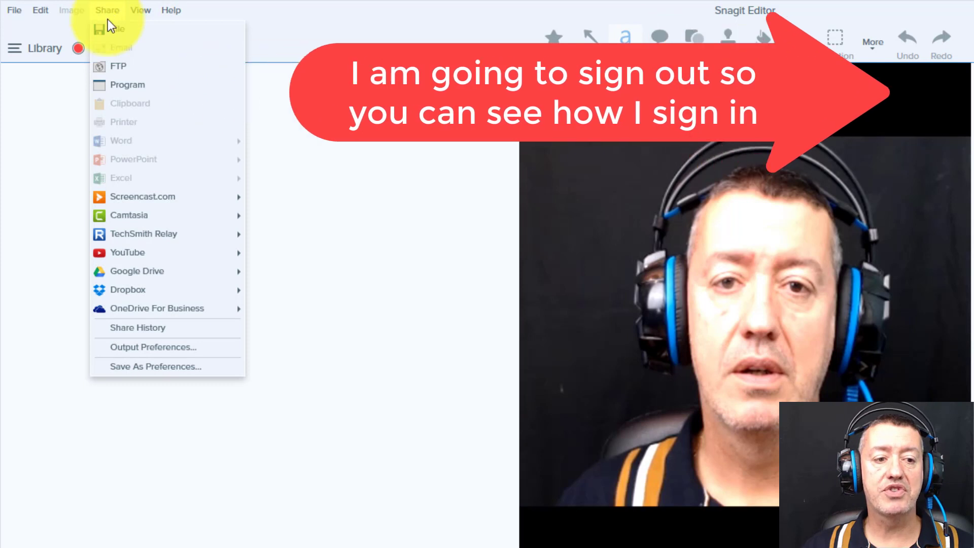
pyautogui.moveTo(129, 252)
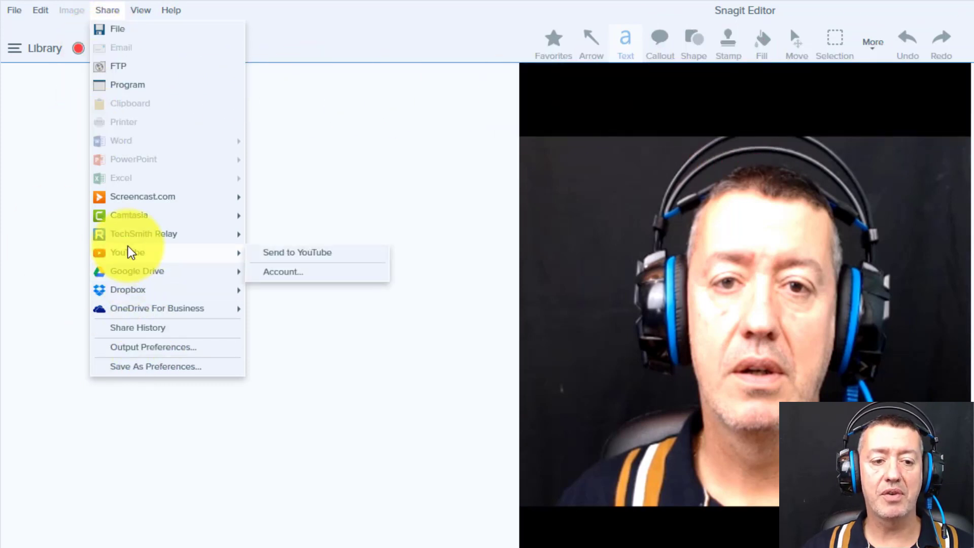
pyautogui.click(283, 272)
pyautogui.click(733, 445)
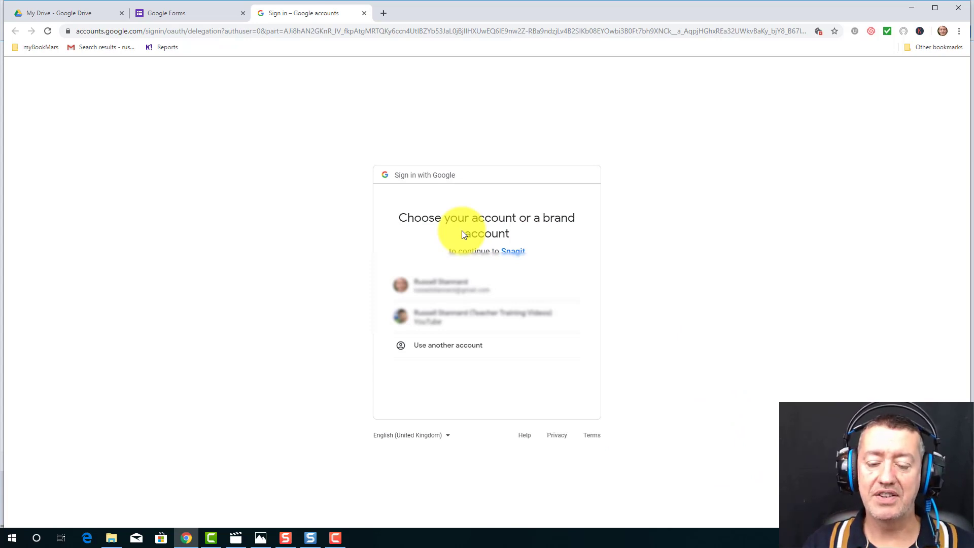
# - Choose a different Google account and enter its e-mail address
pyautogui.click(456, 347)
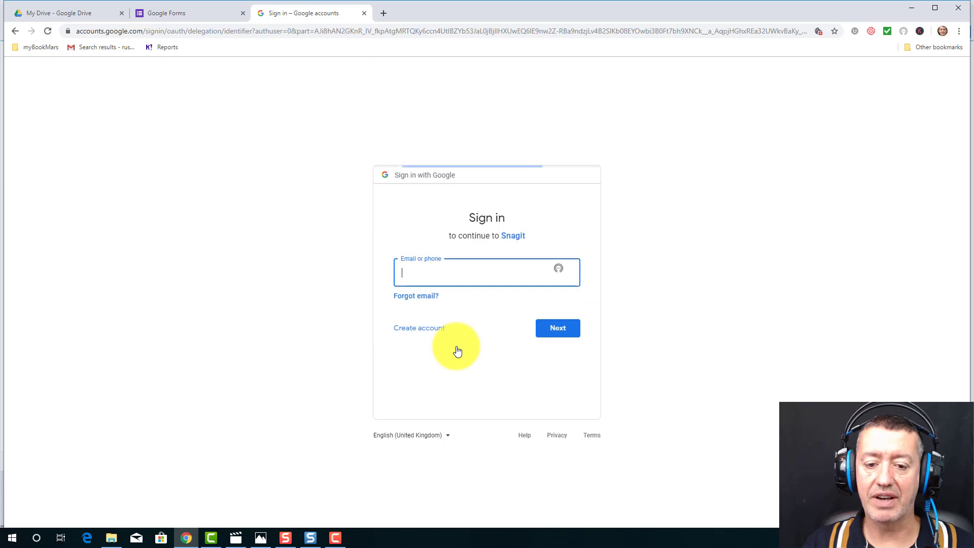
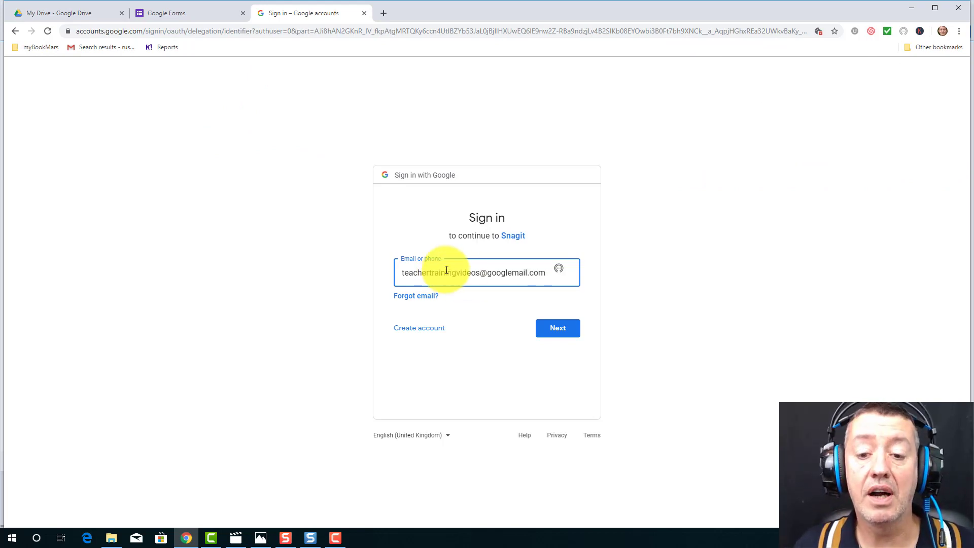
pyautogui.click(558, 330)
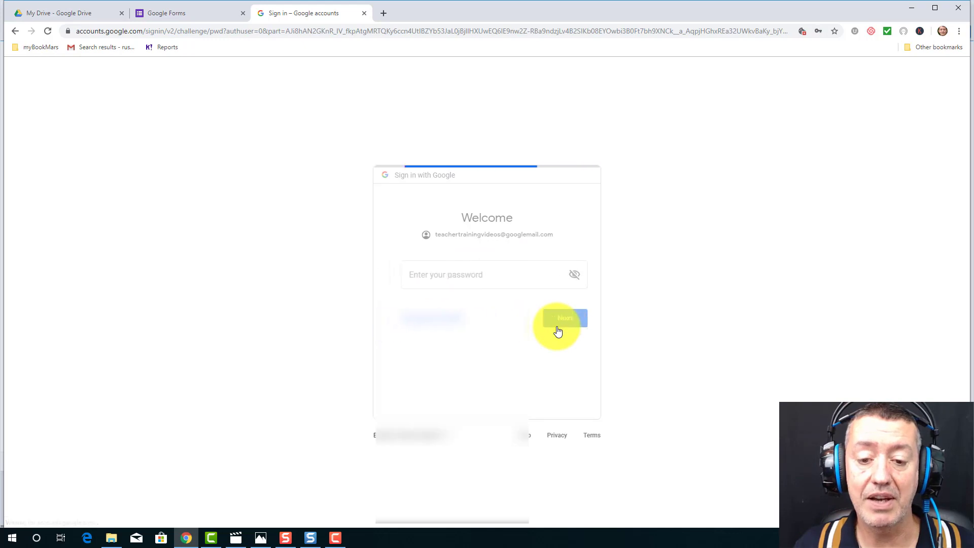
# - Fill in the saved password to sign in, then allow Snagit to manage YouTube
pyautogui.click(463, 276)
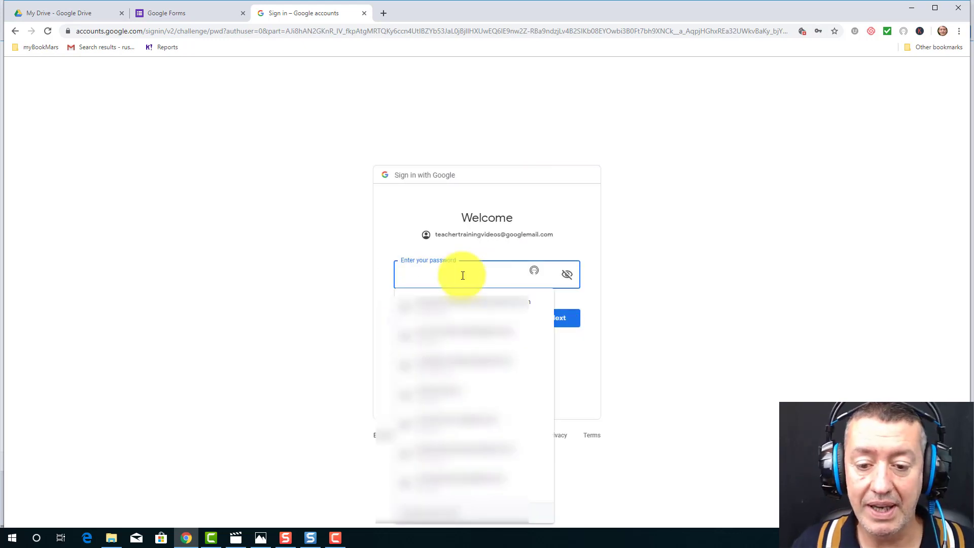
pyautogui.click(470, 303)
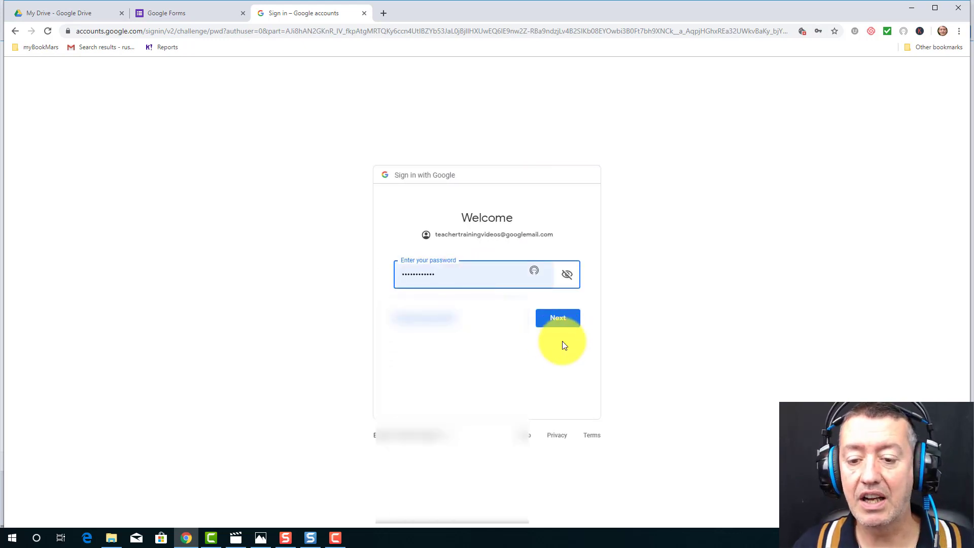
pyautogui.click(558, 321)
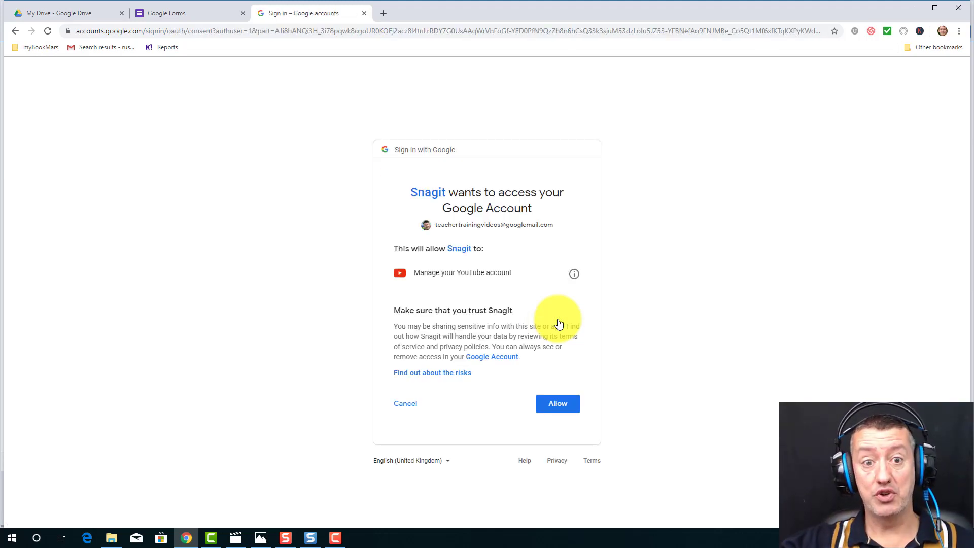
pyautogui.click(558, 403)
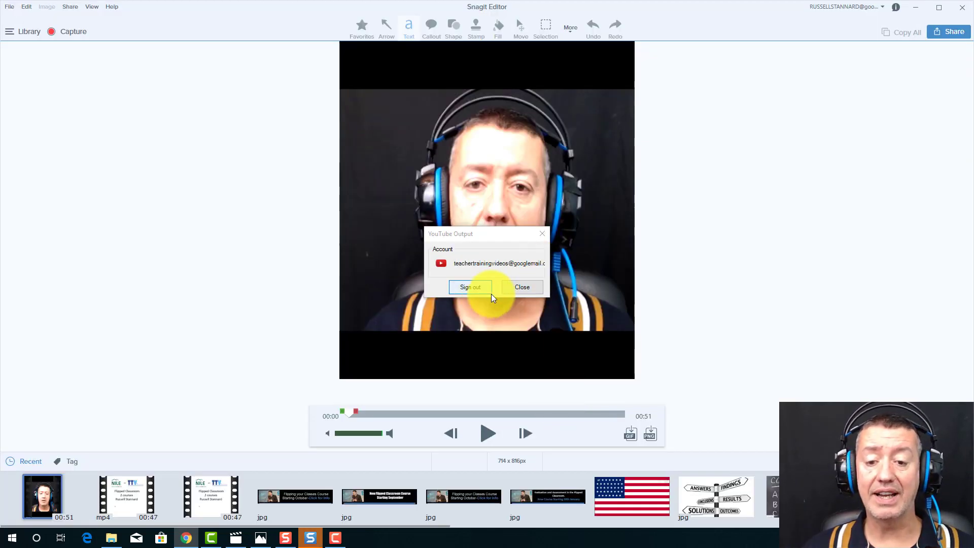
# - Close the account dialog and start sending the video via Share > YouTube
pyautogui.click(522, 288)
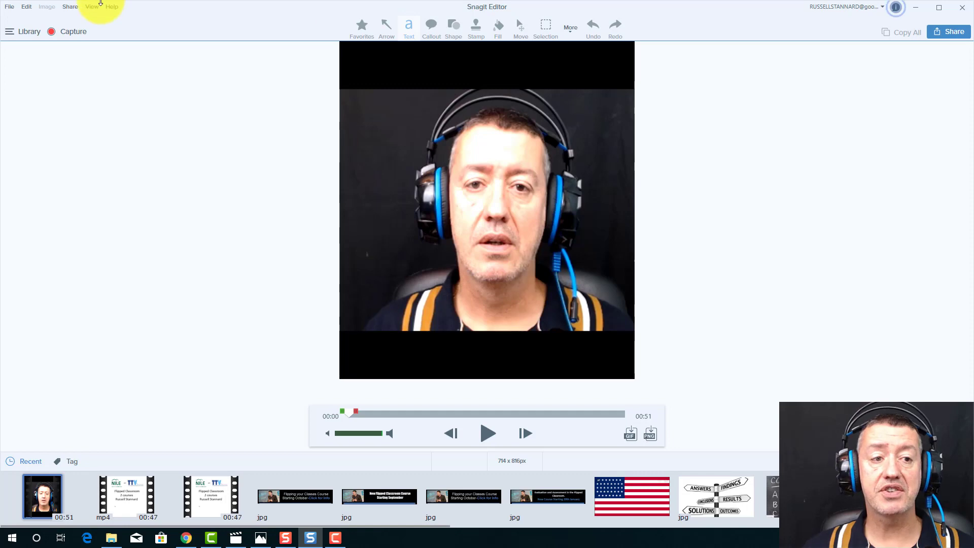
pyautogui.click(69, 7)
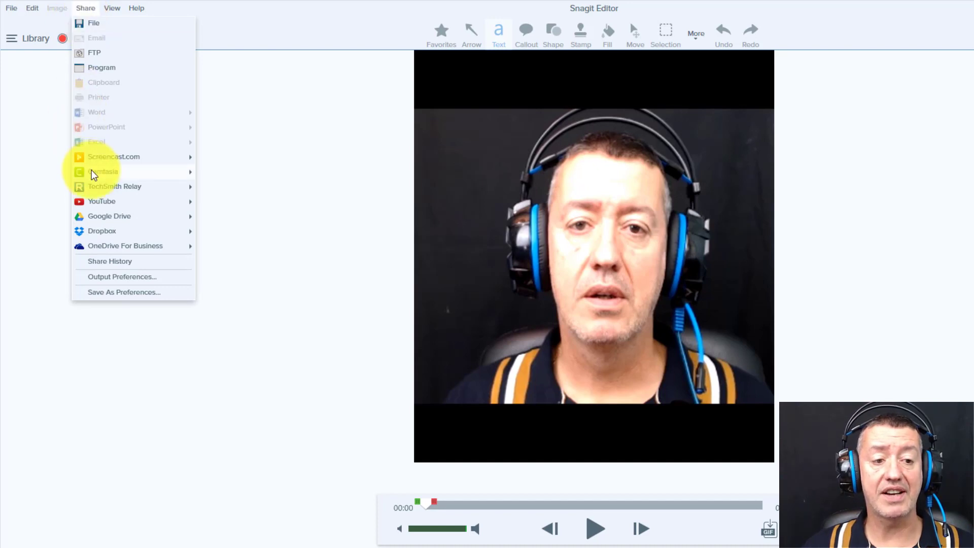
pyautogui.moveTo(95, 203)
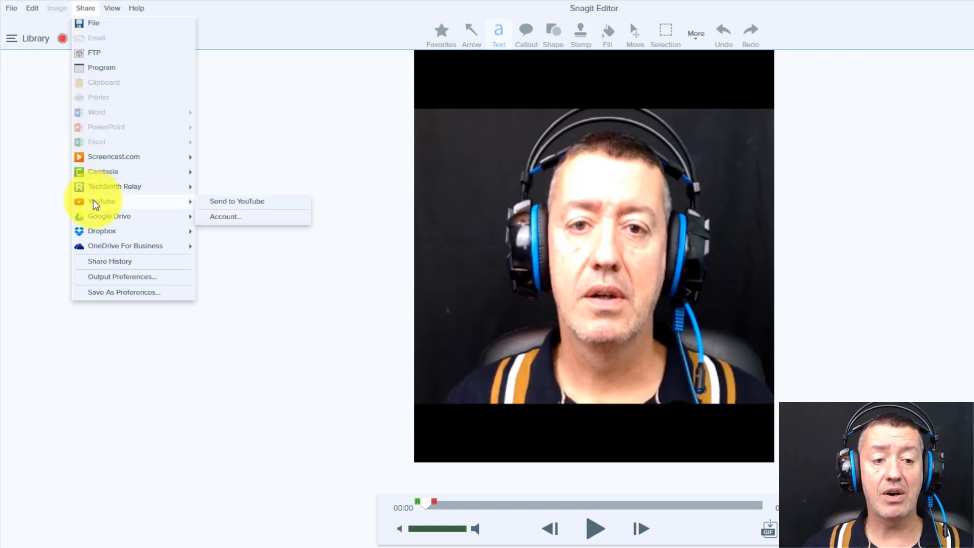
pyautogui.click(229, 204)
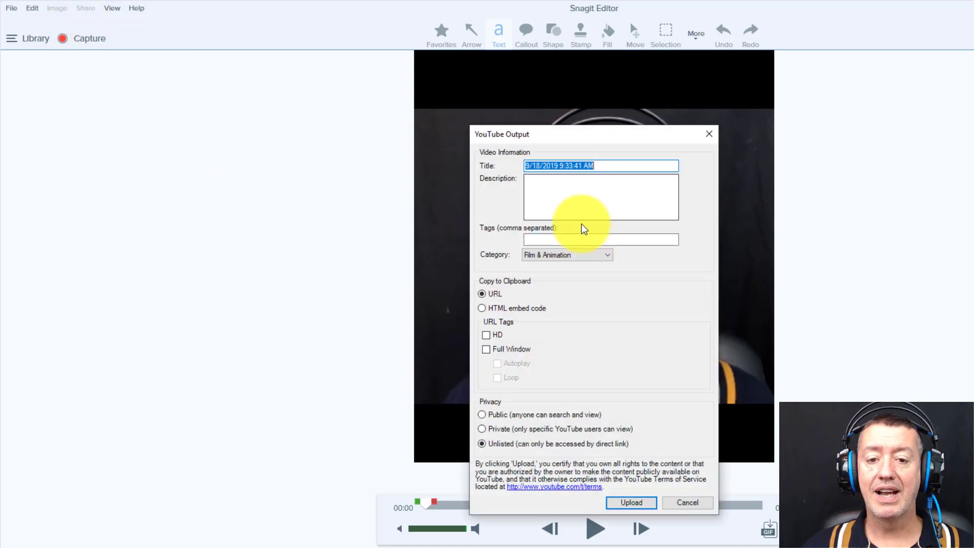
# - Replace the default date-time title with 'test video snaglt ttv' and copy it
pyautogui.click(612, 169)
pyautogui.press('BackSpace')
pyautogui.press('BackSpace')
pyautogui.press('BackSpace')
pyautogui.press('BackSpace')
pyautogui.press('BackSpace')
pyautogui.press('BackSpace')
pyautogui.press('BackSpace')
pyautogui.press('BackSpace')
pyautogui.press('BackSpace')
pyautogui.press('BackSpace')
pyautogui.press('BackSpace')
pyautogui.press('BackSpace')
pyautogui.press('BackSpace')
pyautogui.press('BackSpace')
pyautogui.press('BackSpace')
pyautogui.press('BackSpace')
pyautogui.press('BackSpace')
pyautogui.press('BackSpace')
pyautogui.press('BackSpace')
pyautogui.press('BackSpace')
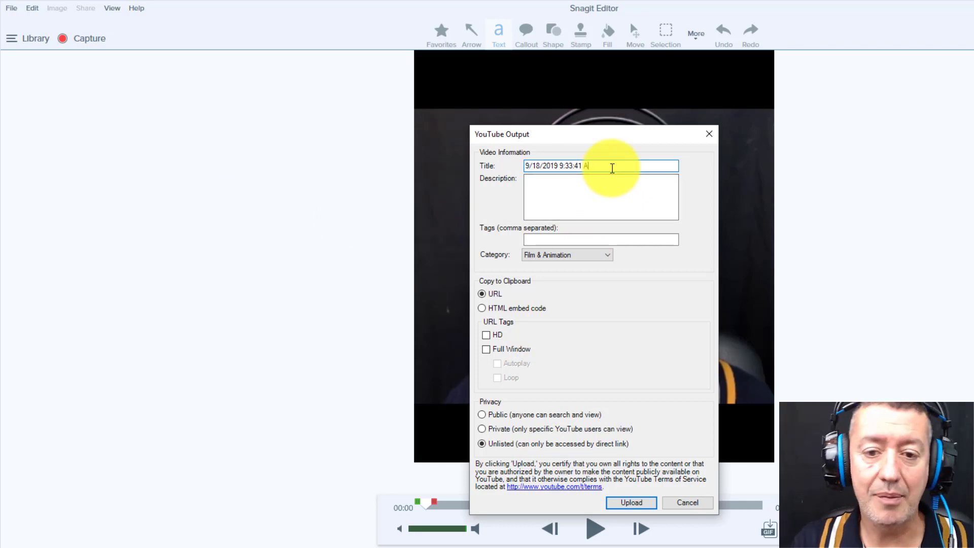
pyautogui.write('test vod')
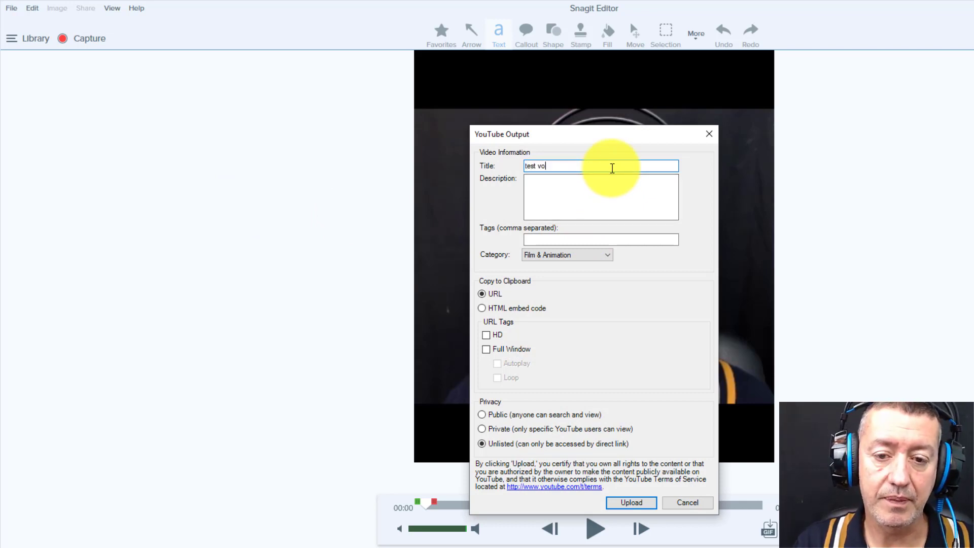
pyautogui.press('BackSpace')
pyautogui.press('BackSpace')
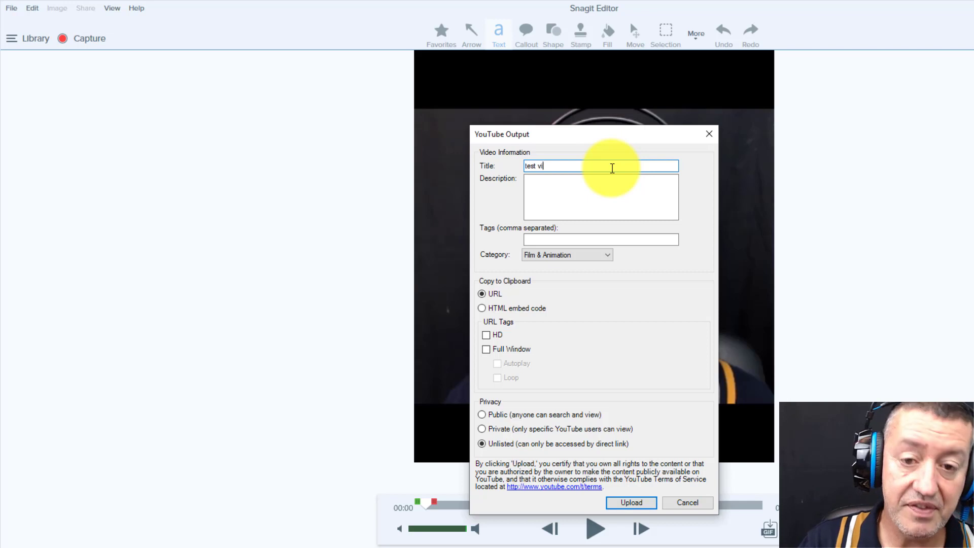
pyautogui.write('ideo snaglt ttv')
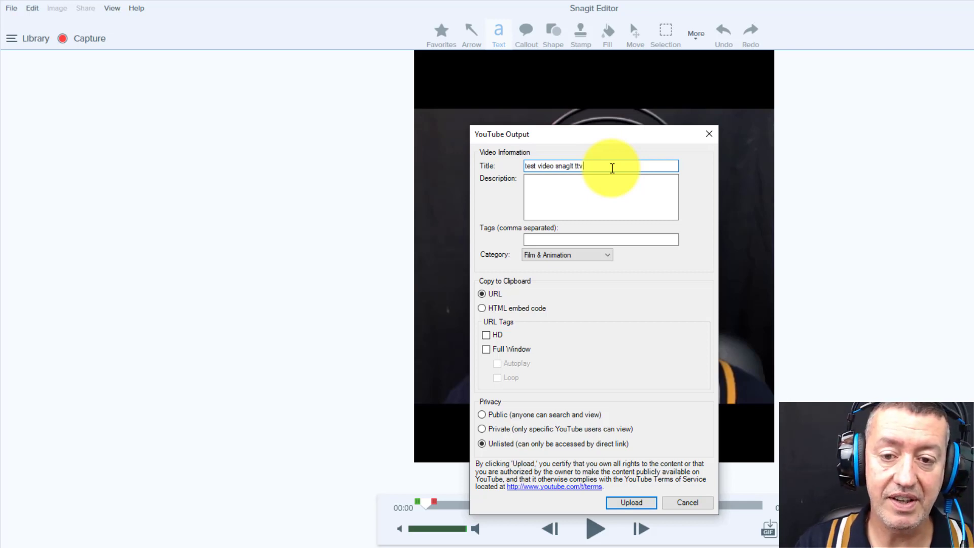
pyautogui.hotkey('shift', 'Left')
pyautogui.hotkey('shift', 'Left')
pyautogui.hotkey('shift', 'Left')
pyautogui.hotkey('shift', 'Left')
pyautogui.hotkey('shift', 'Left')
pyautogui.hotkey('shift', 'Left')
pyautogui.hotkey('shift', 'Left')
pyautogui.hotkey('shift', 'Left')
pyautogui.hotkey('shift', 'Left')
pyautogui.hotkey('shift', 'Left')
pyautogui.hotkey('shift', 'Left')
pyautogui.hotkey('shift', 'Left')
pyautogui.hotkey('shift', 'Left')
pyautogui.hotkey('shift', 'Left')
pyautogui.hotkey('shift', 'Left')
pyautogui.hotkey('shift', 'Left')
pyautogui.hotkey('shift', 'Left')
pyautogui.hotkey('shift', 'Left')
pyautogui.hotkey('shift', 'Left')
pyautogui.hotkey('shift', 'Left')
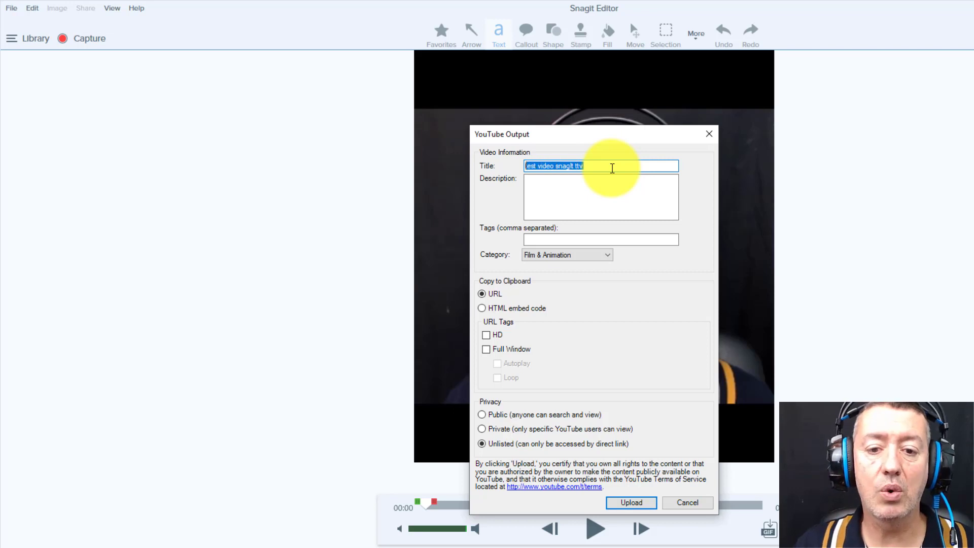
pyautogui.hotkey('ctrl', 'c')
# - Paste the title as the description, add the tag TTV, and upload unlisted
pyautogui.click(582, 184)
pyautogui.hotkey('ctrl', 'v')
pyautogui.click(567, 237)
pyautogui.write('TTV')
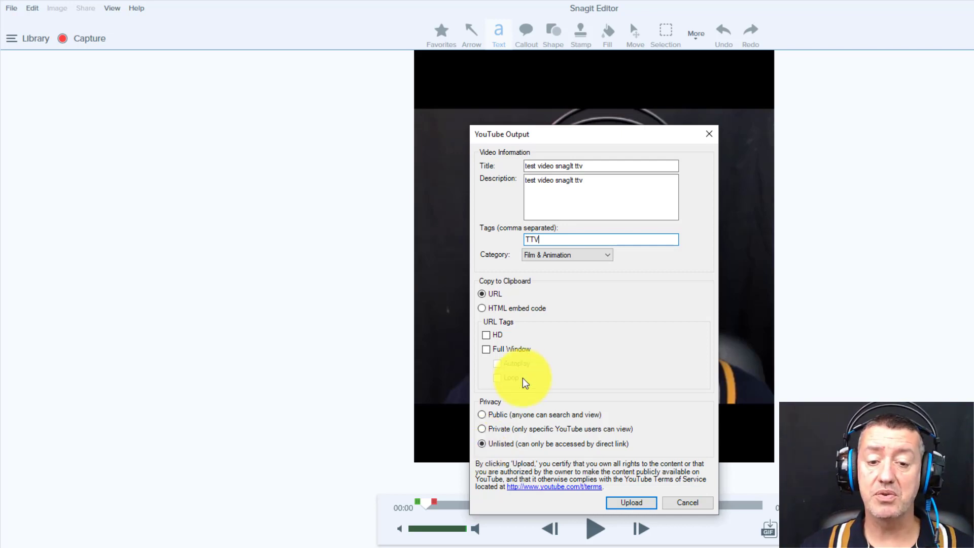
pyautogui.click(637, 505)
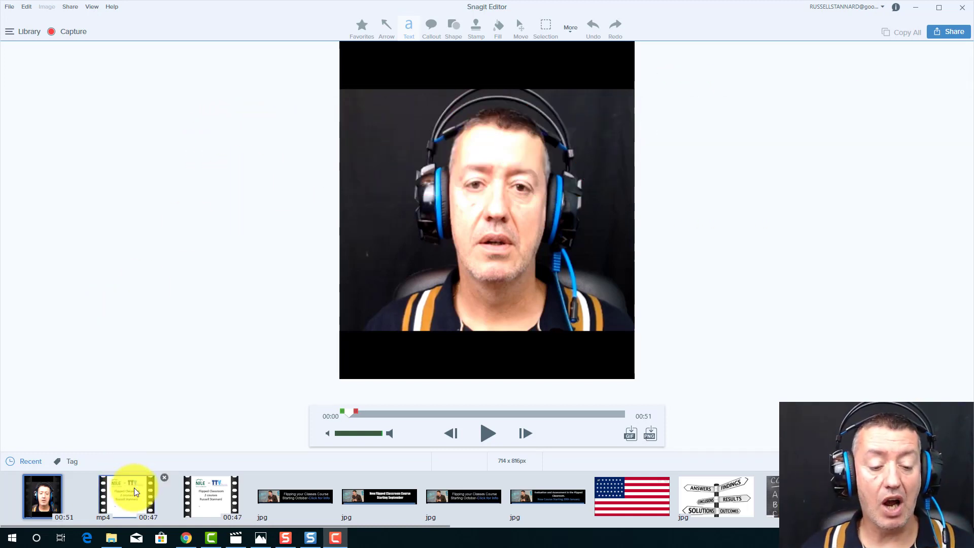
# - Launch Microsoft Edge from the taskbar and move its window to the upper left
pyautogui.moveTo(187, 540)
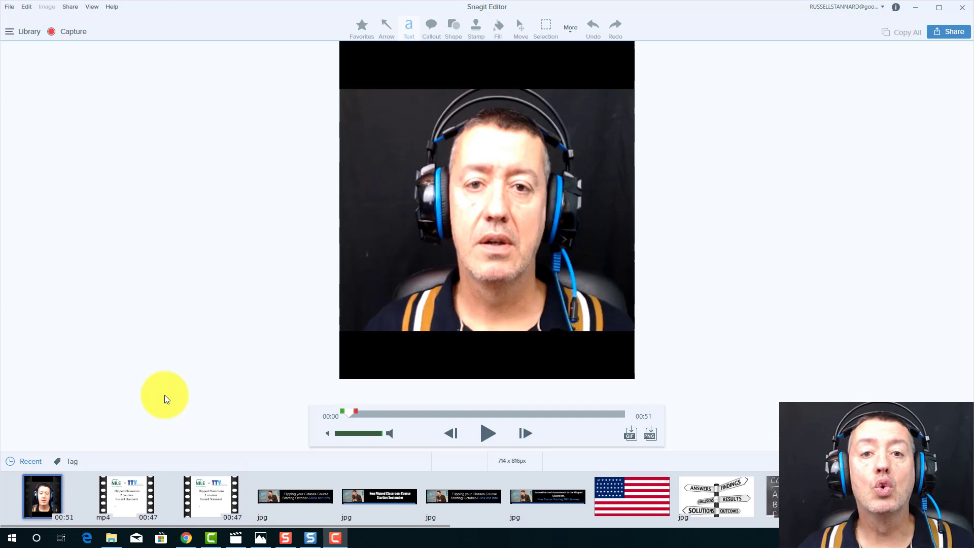
pyautogui.click(88, 539)
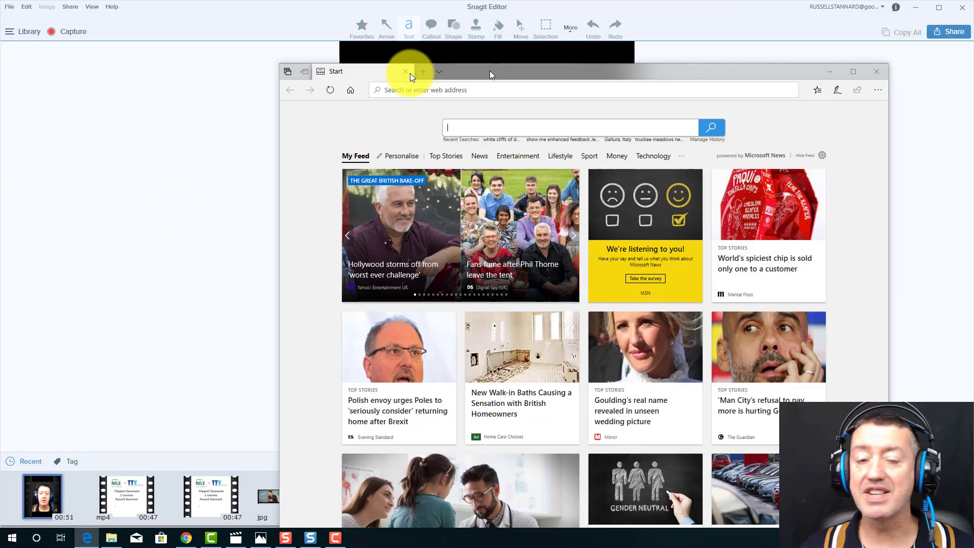
pyautogui.moveTo(410, 73); pyautogui.dragTo(257, 20)
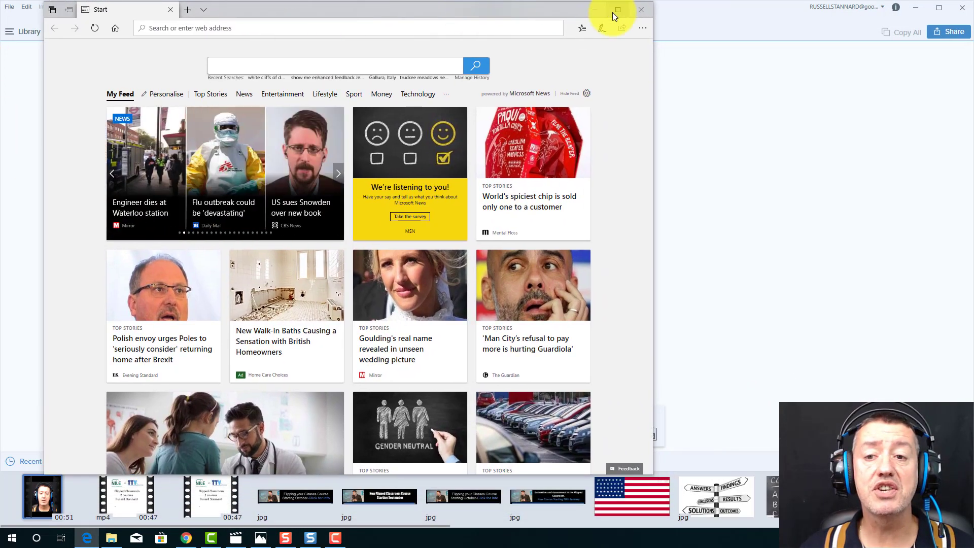
# - Maximize Edge and load the uploaded video's YouTube link from the clipboard
pyautogui.click(615, 13)
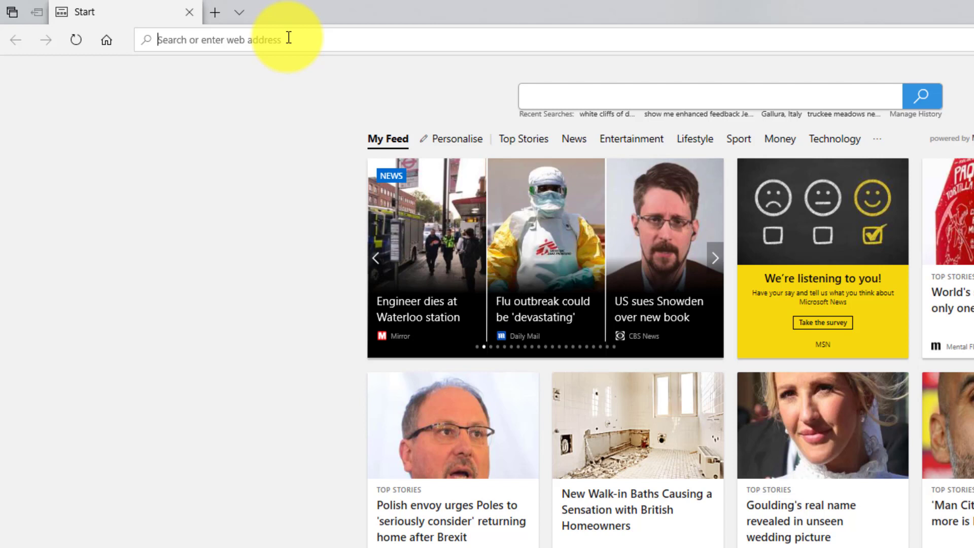
pyautogui.hotkey('ctrl', 'v')
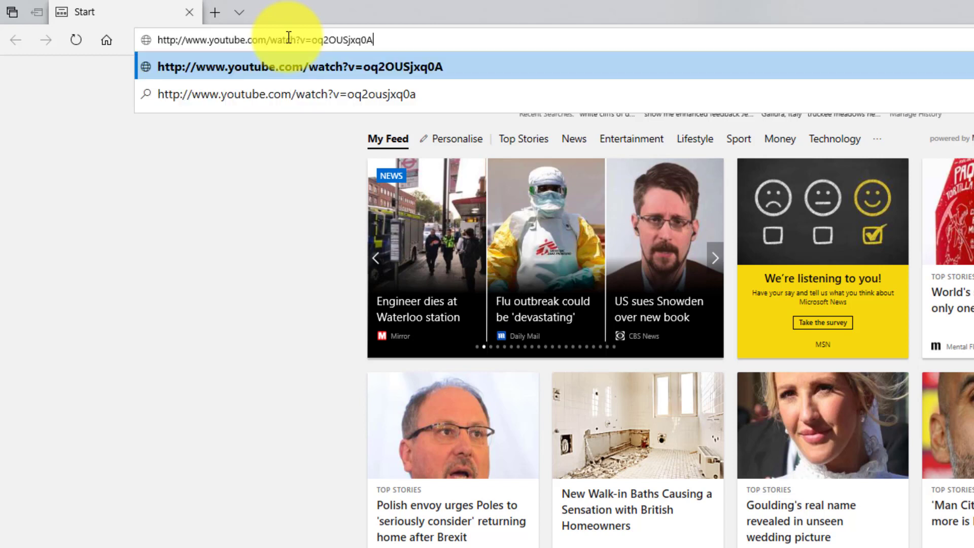
pyautogui.press('Return')
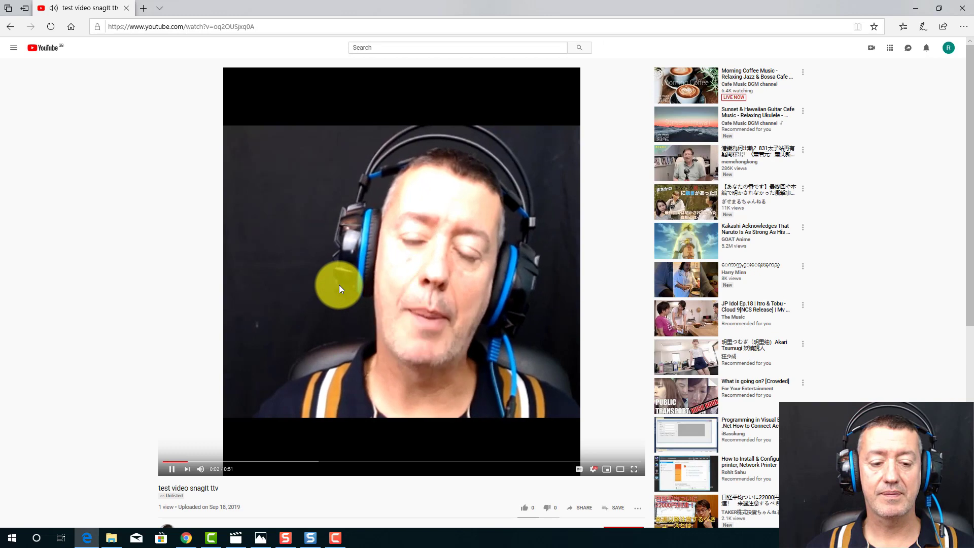
# - Pause the uploaded test video on its YouTube page
pyautogui.click(170, 469)
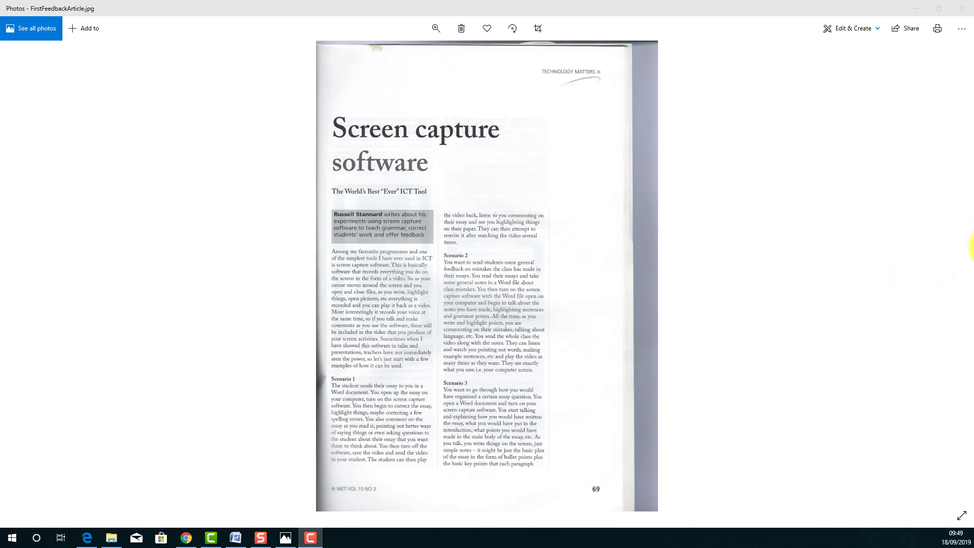
# - Step through the article photos to TimesArticle.jpg, then minimize Photos
pyautogui.click(950, 277)
pyautogui.click(950, 279)
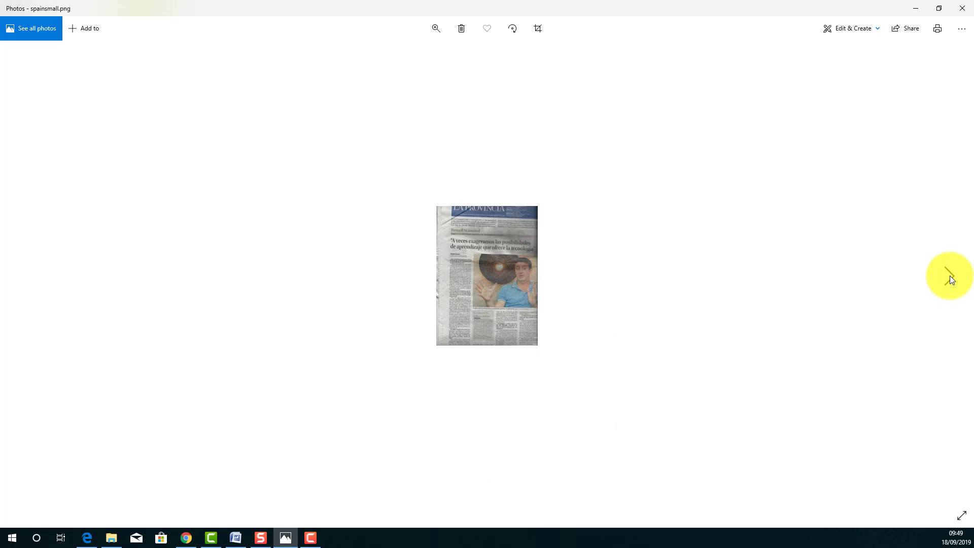
pyautogui.click(949, 275)
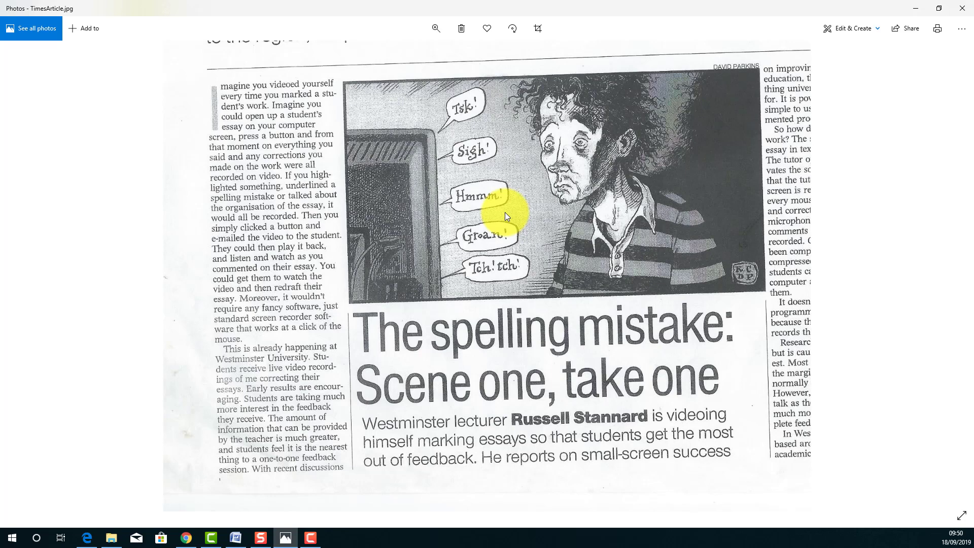
pyautogui.click(916, 9)
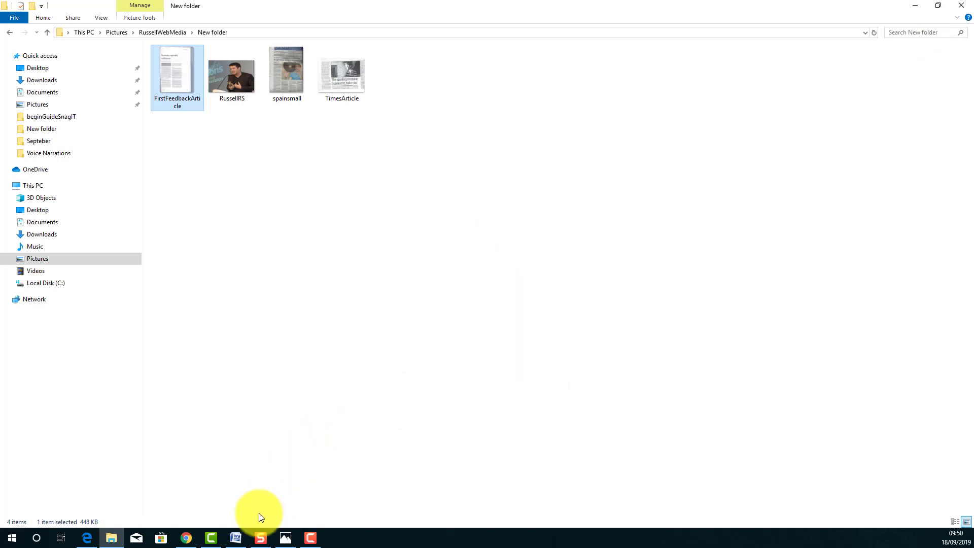
# - Bring the '10 ways you can use screen capture technology' document forward and scroll to its top
pyautogui.click(236, 536)
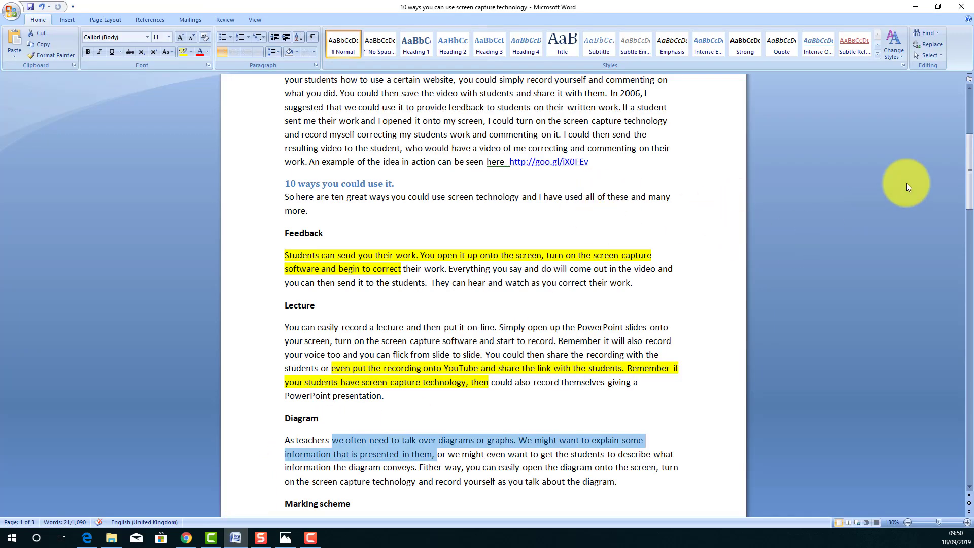
pyautogui.moveTo(967, 195); pyautogui.dragTo(952, 147)
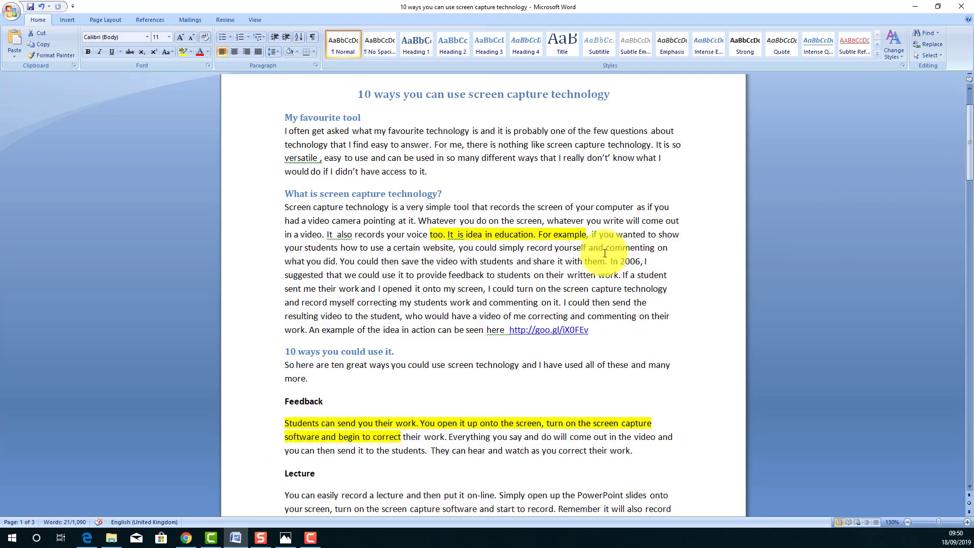
pyautogui.moveTo(966, 141); pyautogui.dragTo(967, 116)
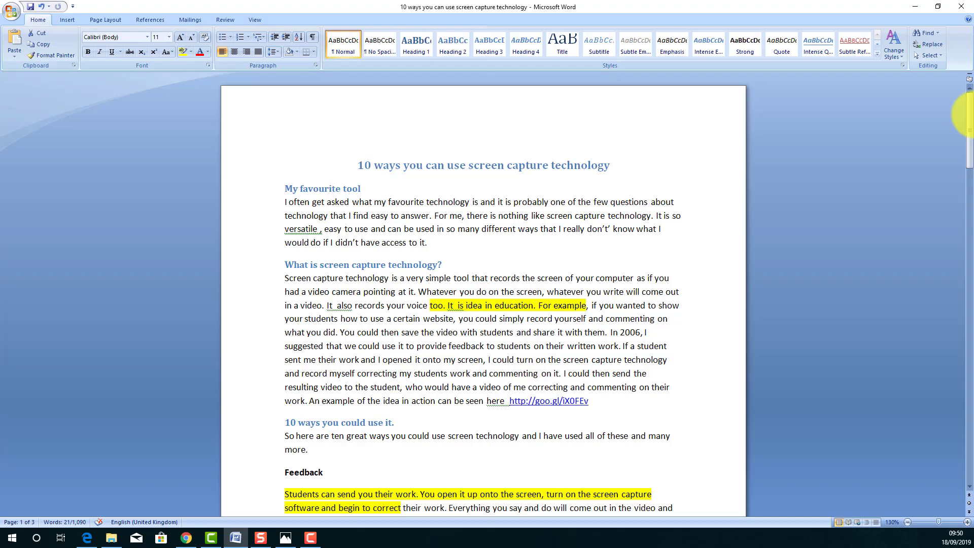
pyautogui.click(260, 538)
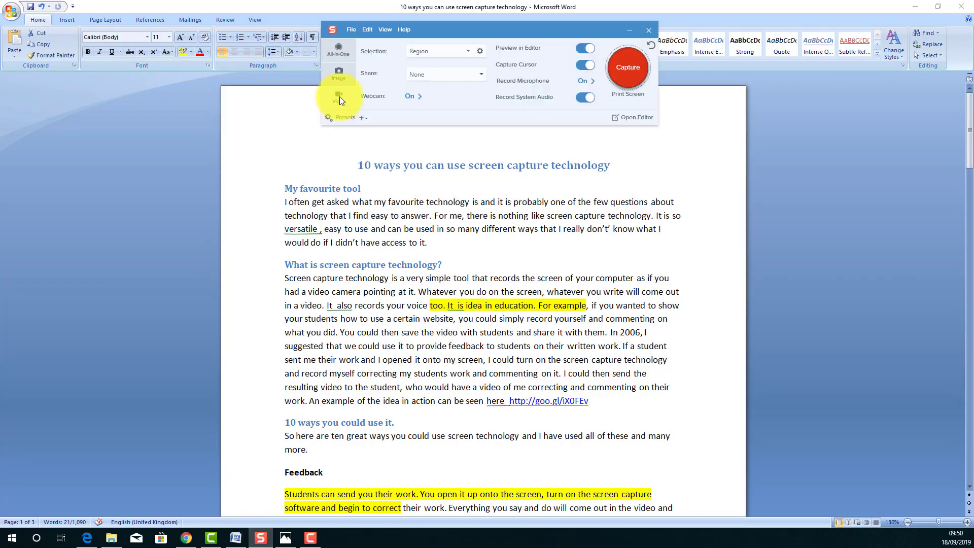
# - Record a 1010 x 698 region over the Word page with the webcam off
pyautogui.click(632, 66)
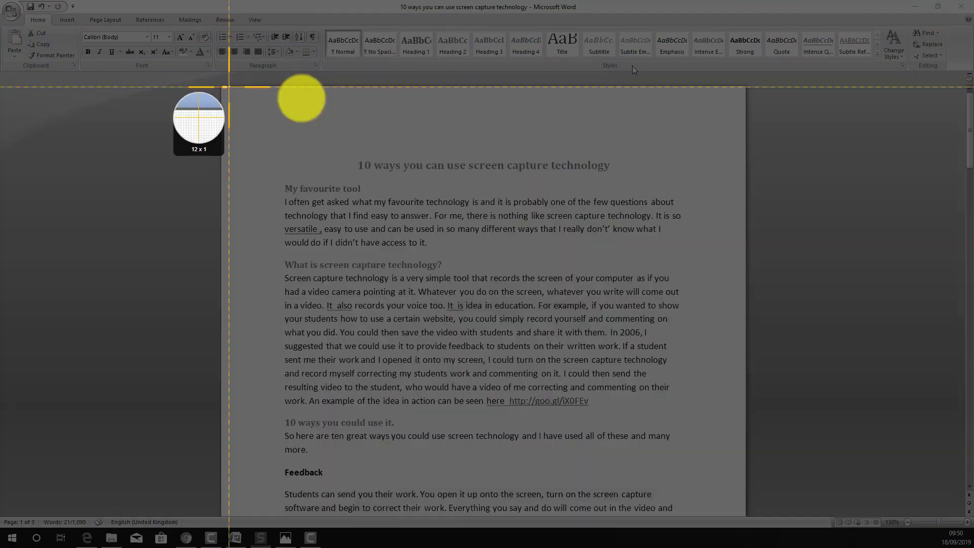
pyautogui.moveTo(222, 86); pyautogui.dragTo(735, 440)
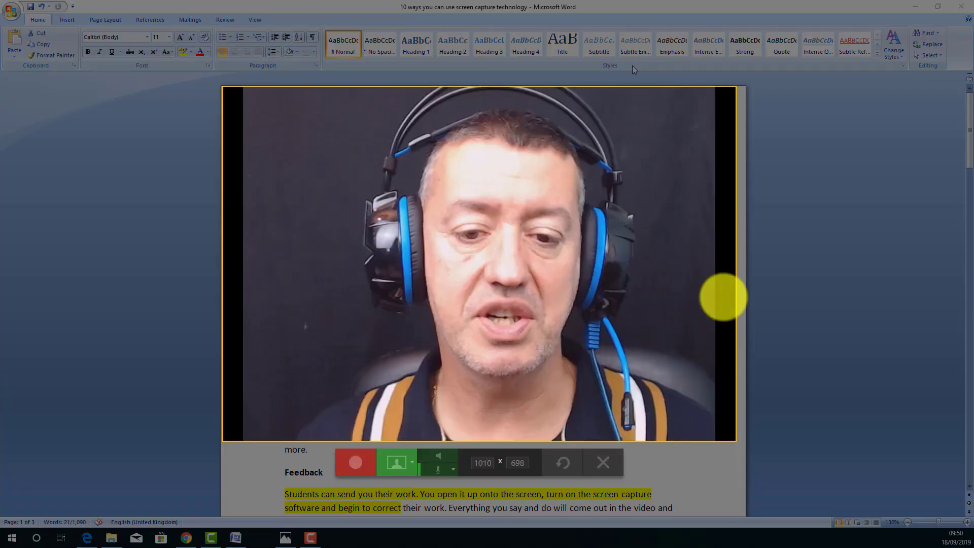
pyautogui.click(394, 463)
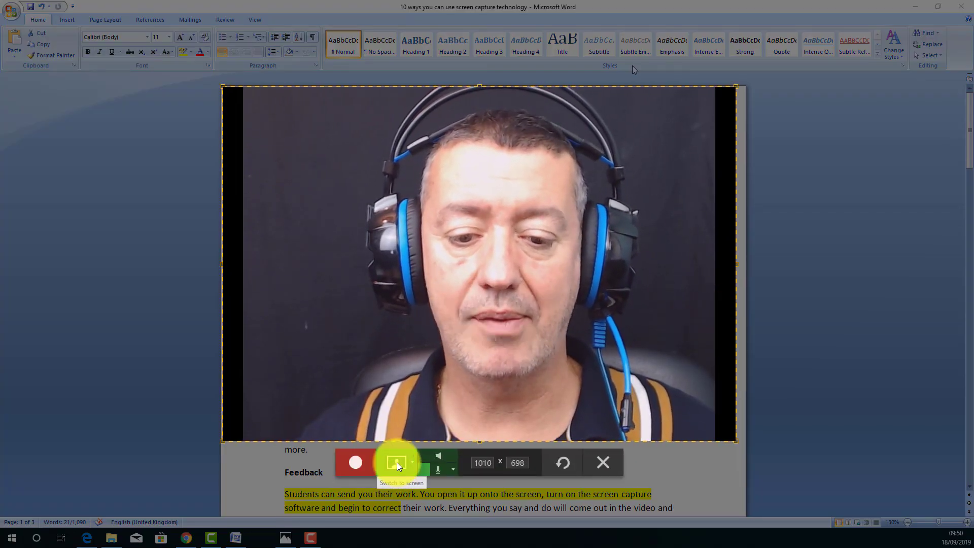
pyautogui.click(355, 463)
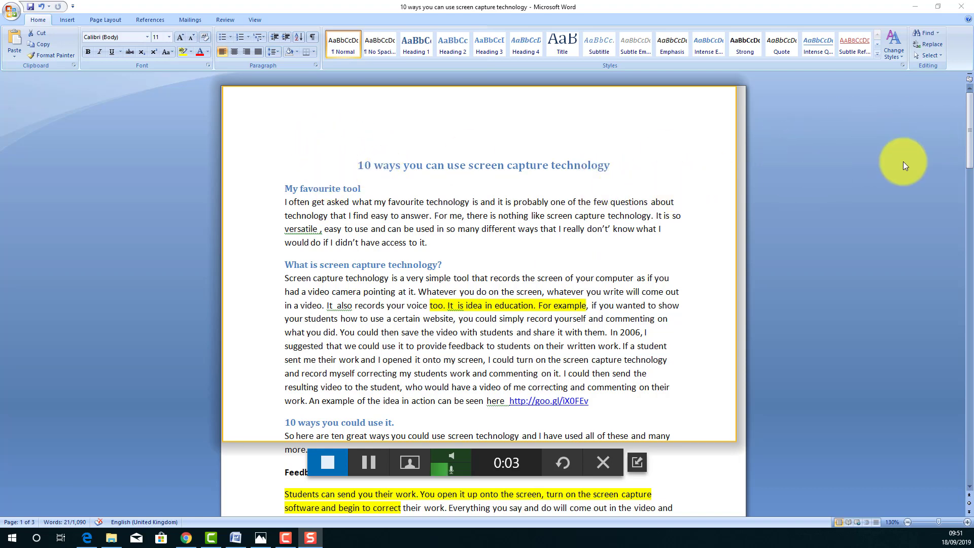
# - Scroll through the Word document while recording, then stop and play back the 25-second recording
pyautogui.moveTo(968, 134); pyautogui.dragTo(969, 145)
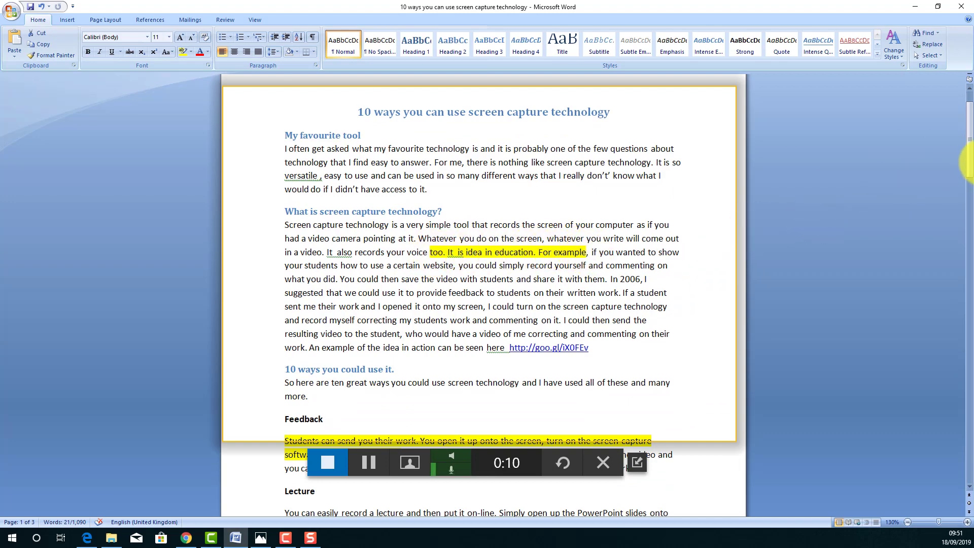
pyautogui.moveTo(971, 163); pyautogui.dragTo(967, 197)
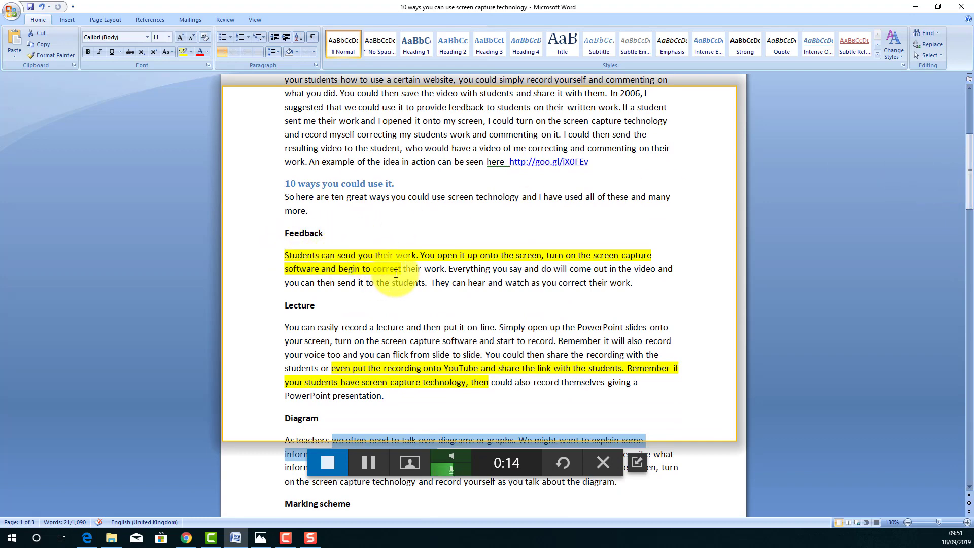
pyautogui.moveTo(961, 188); pyautogui.dragTo(934, 206)
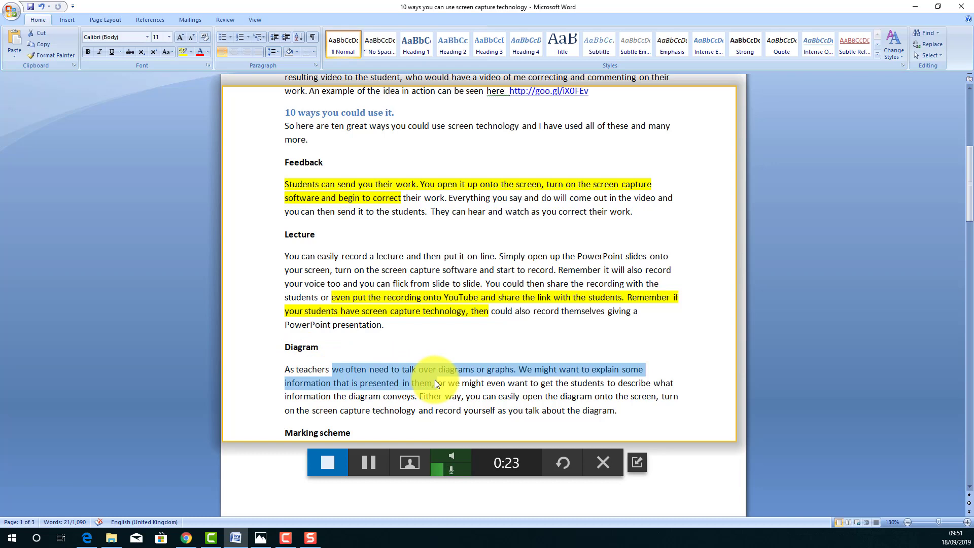
pyautogui.click(325, 461)
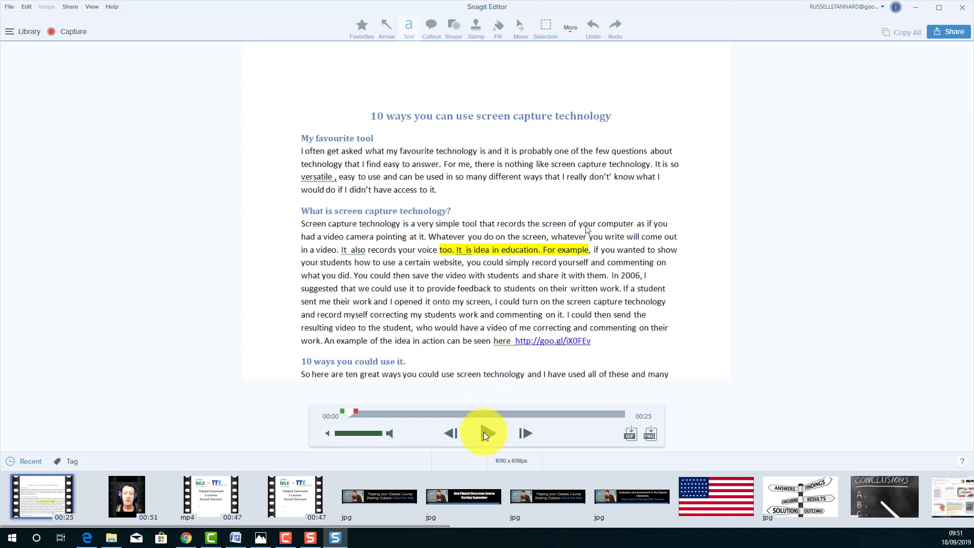
pyautogui.click(484, 434)
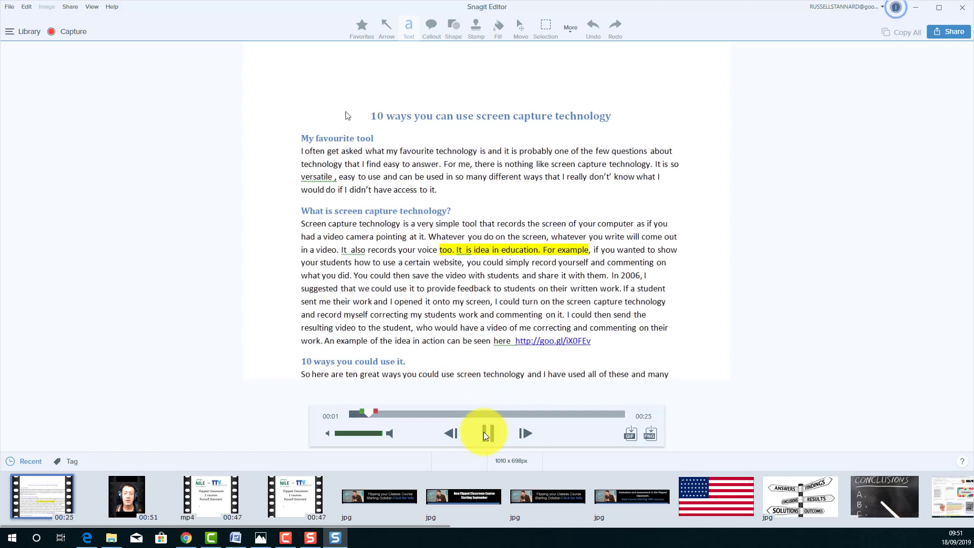
# - Pause playback of the Word document recording in Snagit Editor
pyautogui.click(486, 433)
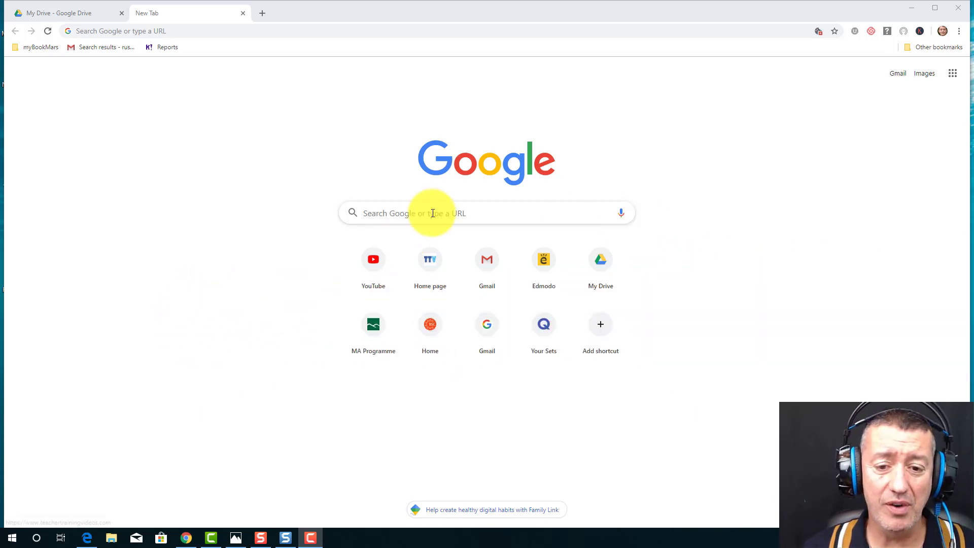
# - Search Google for 'computer' and switch to the image results
pyautogui.click(433, 213)
pyautogui.write('co')
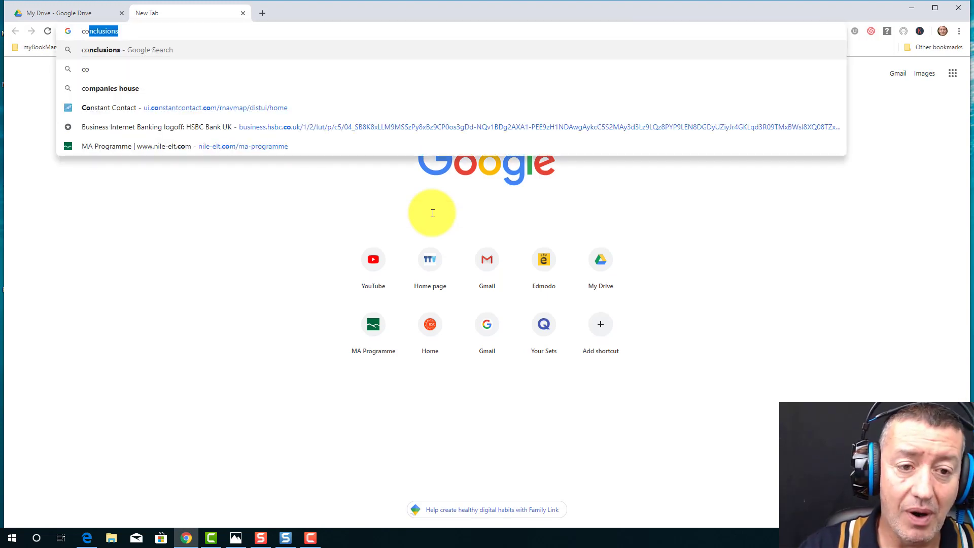
pyautogui.write('om')
pyautogui.press('BackSpace')
pyautogui.press('BackSpace')
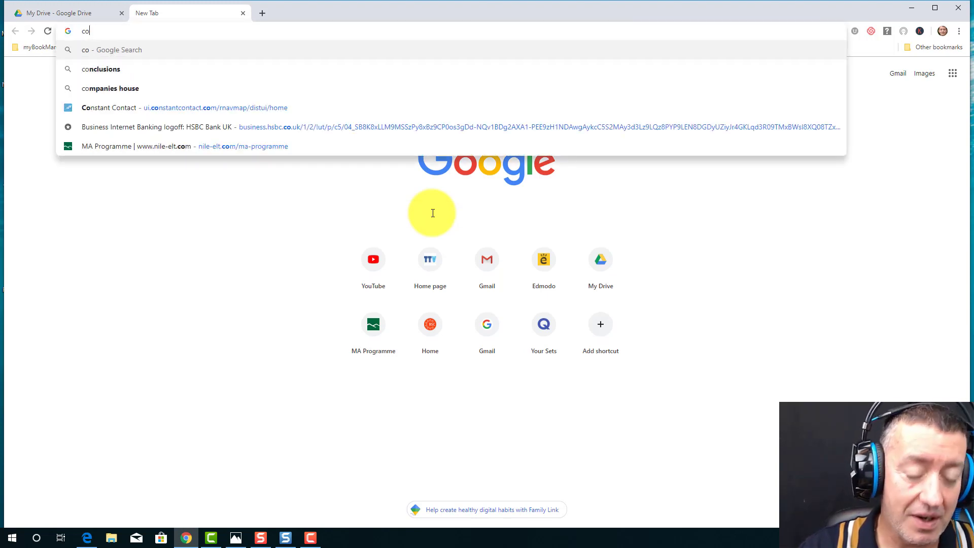
pyautogui.write('mputer')
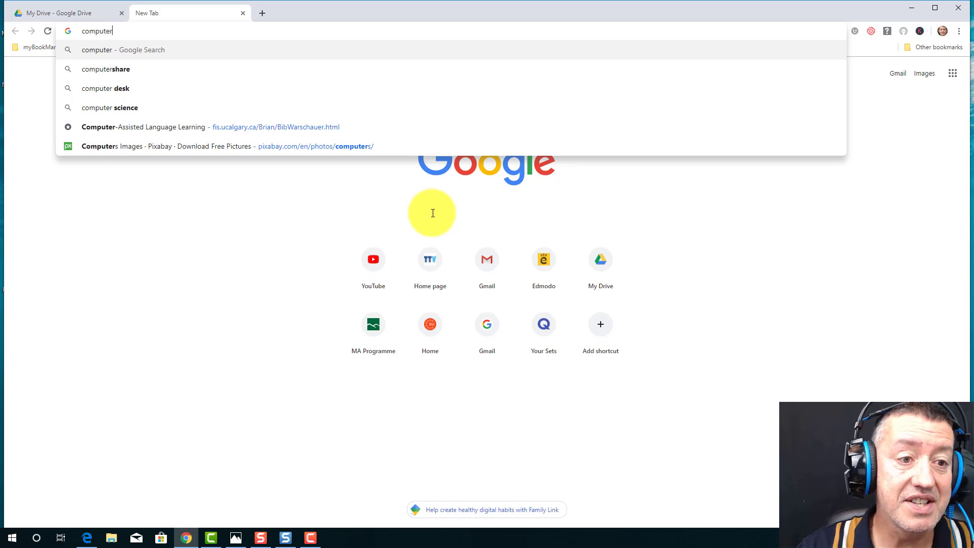
pyautogui.press('Return')
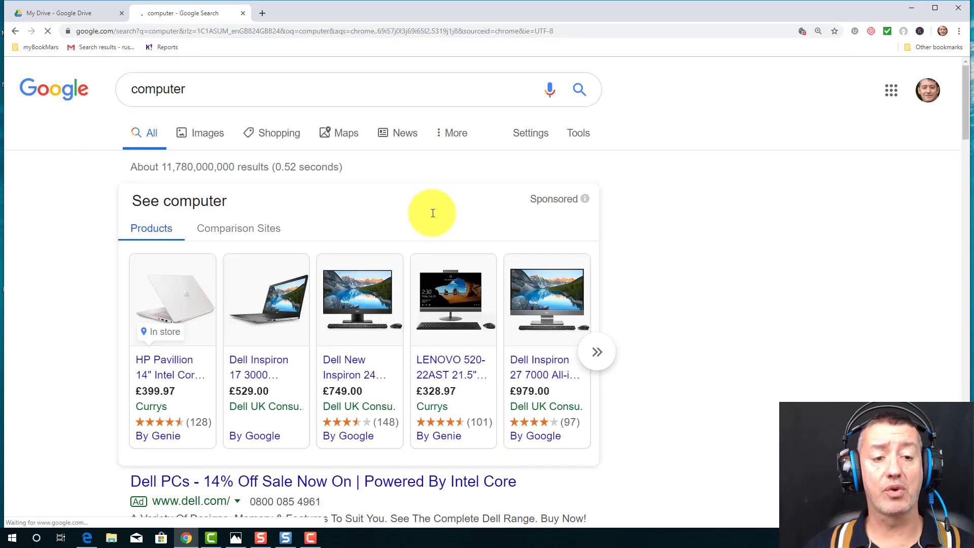
pyautogui.click(200, 136)
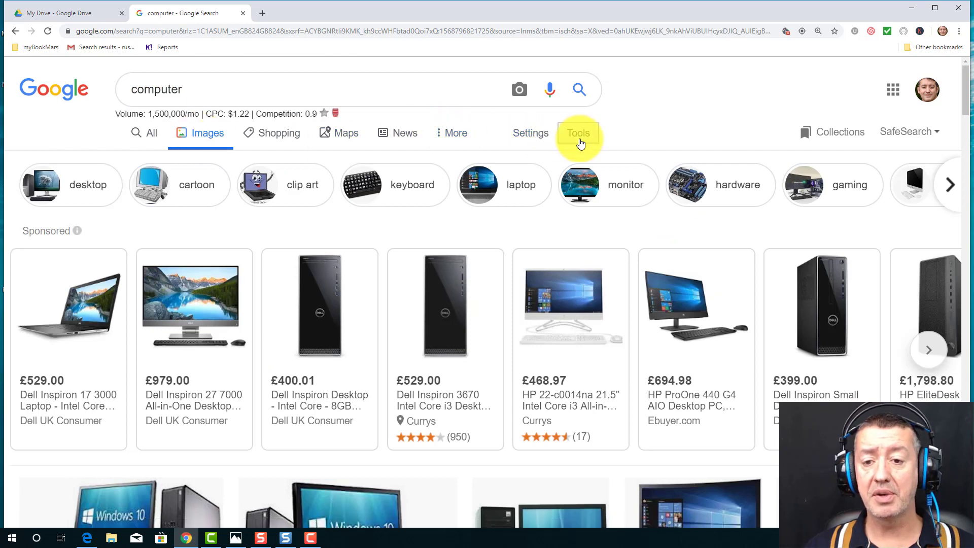
# - Filter images to Labeled for noncommercial reuse with modification and preview the Desktop computer - Wikipedia image
pyautogui.click(538, 140)
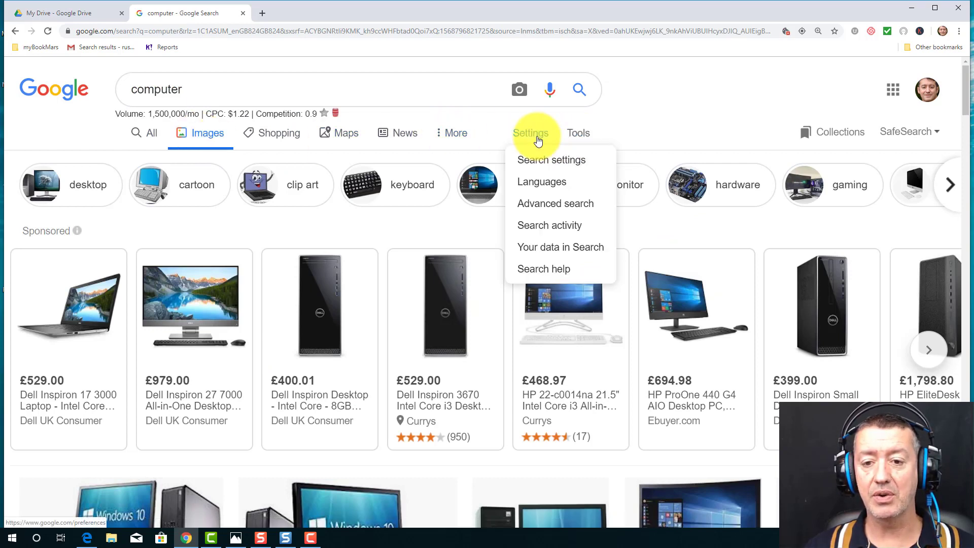
pyautogui.click(570, 136)
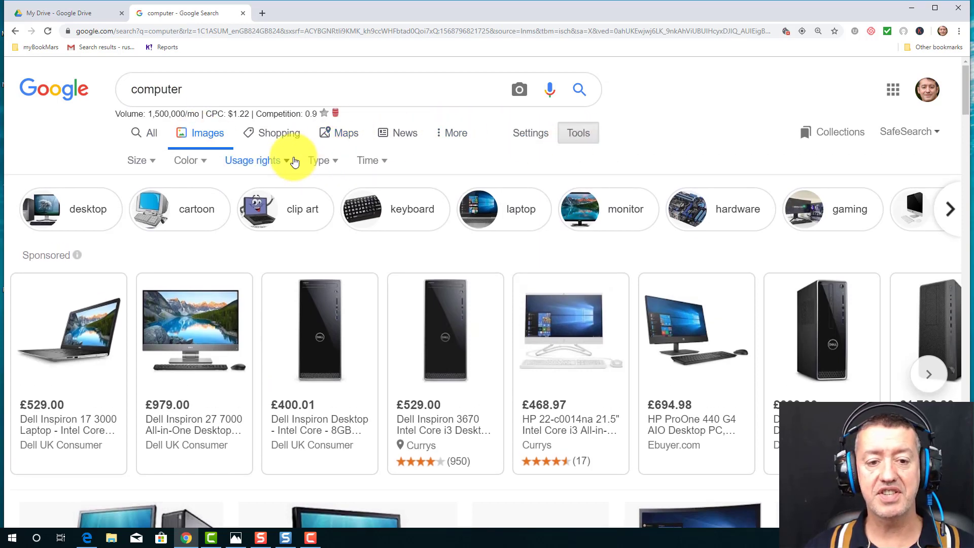
pyautogui.click(294, 162)
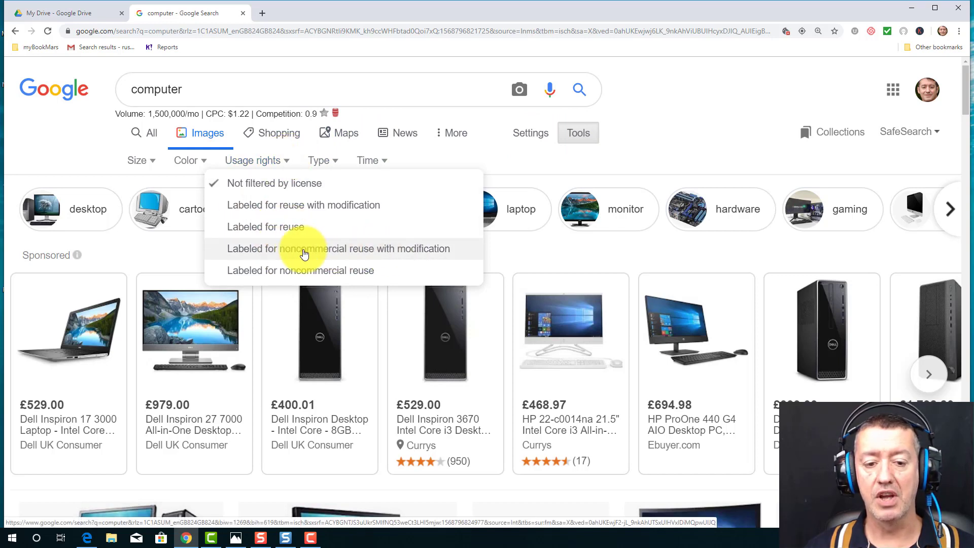
pyautogui.click(305, 250)
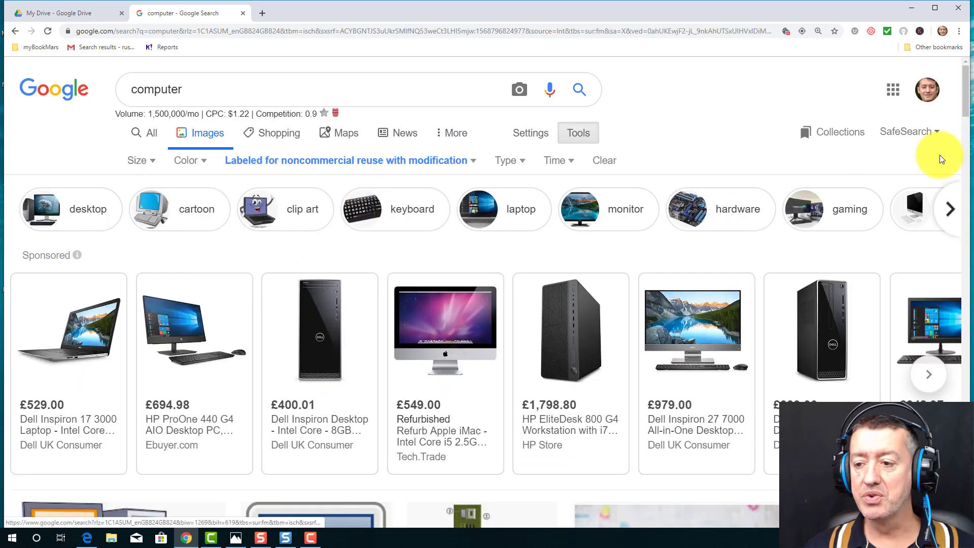
pyautogui.moveTo(967, 104); pyautogui.dragTo(968, 150)
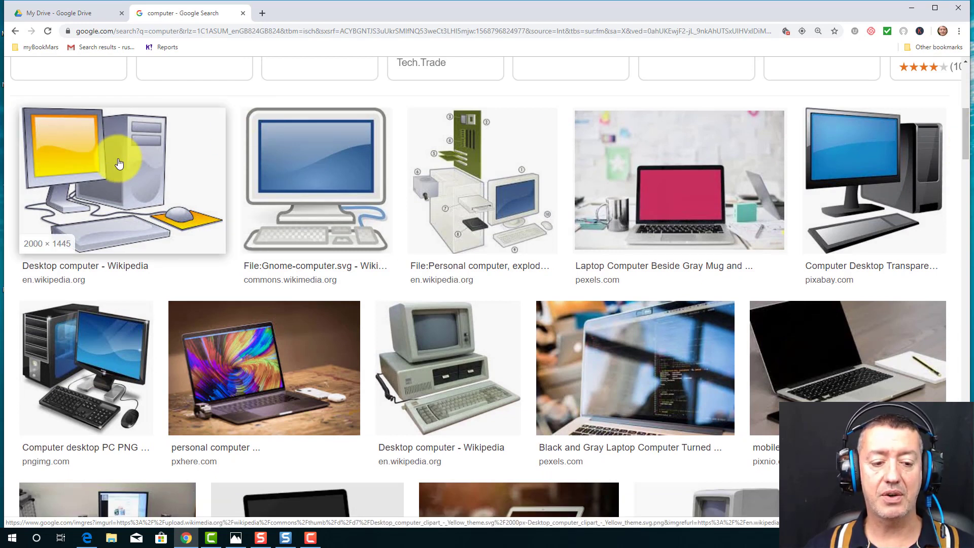
pyautogui.click(119, 163)
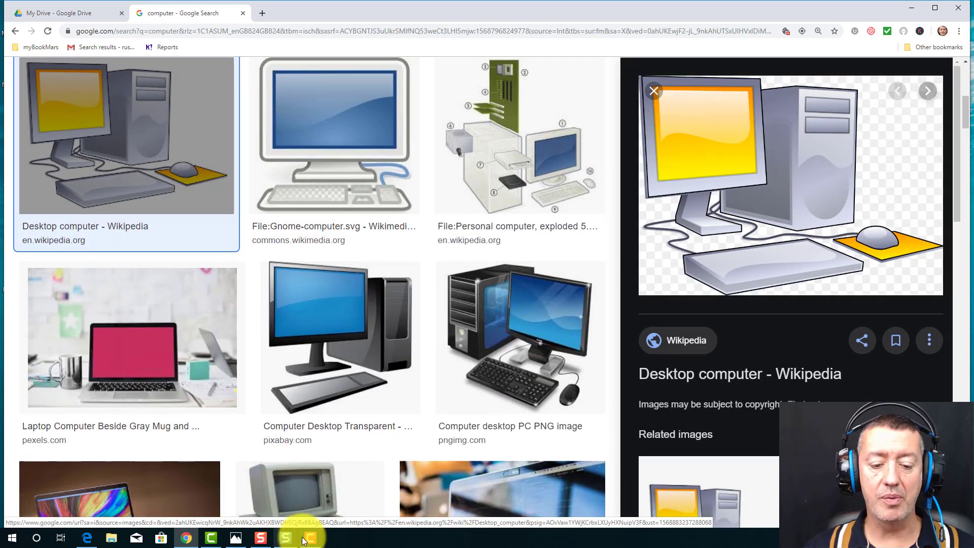
# - Start a Snagit still-image capture from the Image tab over the Google Images page
pyautogui.click(260, 537)
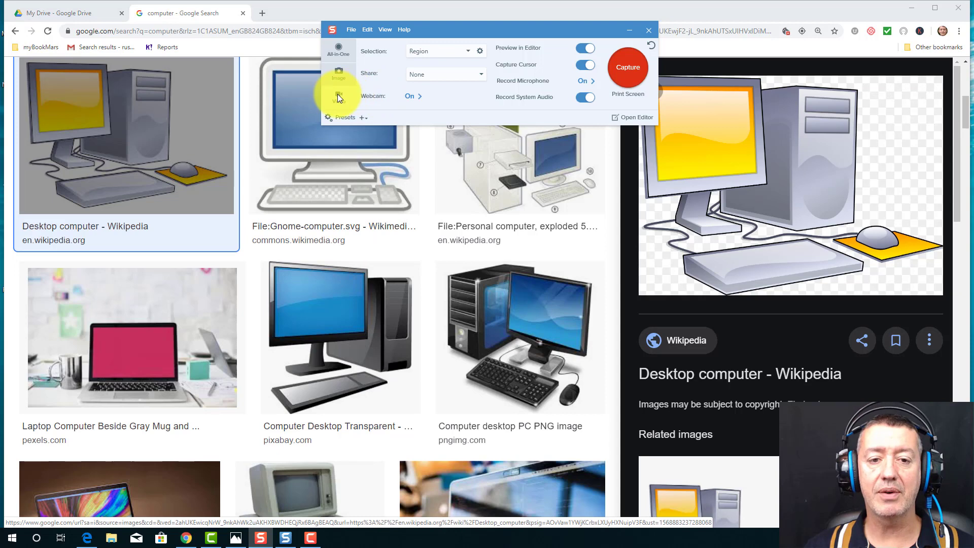
pyautogui.click(337, 71)
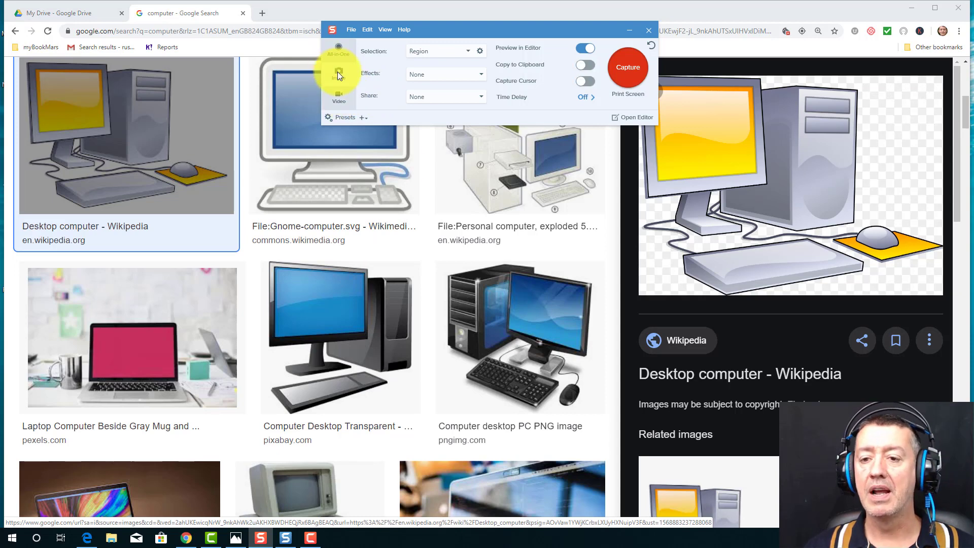
pyautogui.click(632, 69)
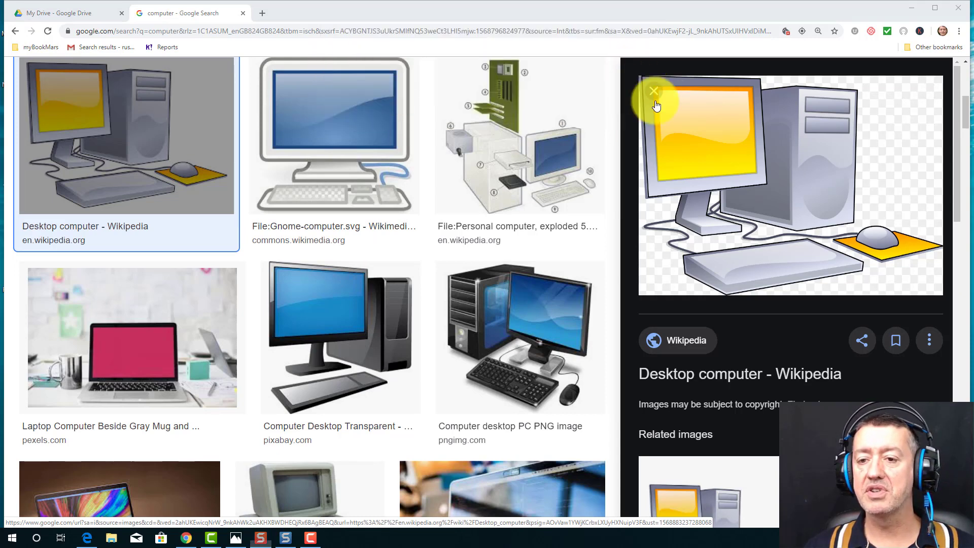
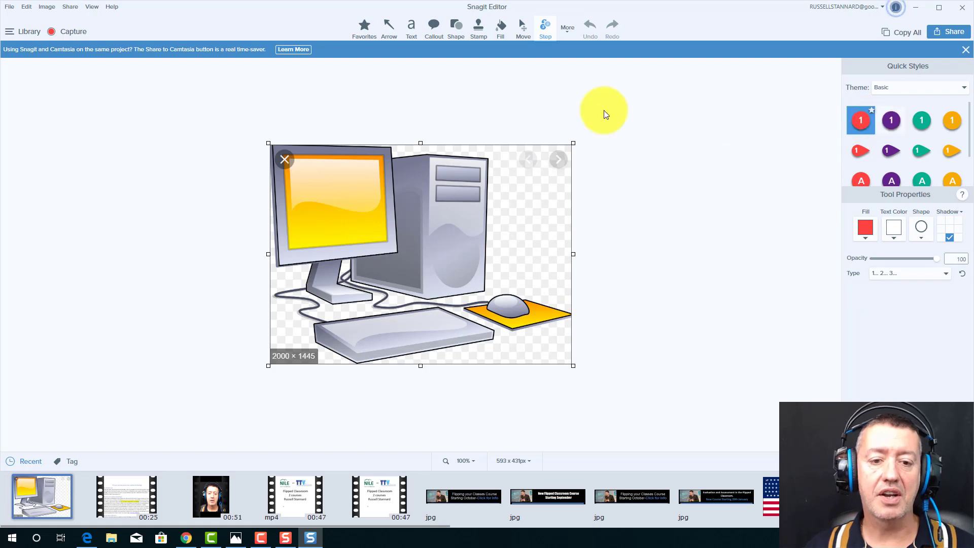
# - Add step badges 1–7 to the monitor screen, mouse, mouse pad, tower, cable, monitor stand and keyboard
pyautogui.click(335, 197)
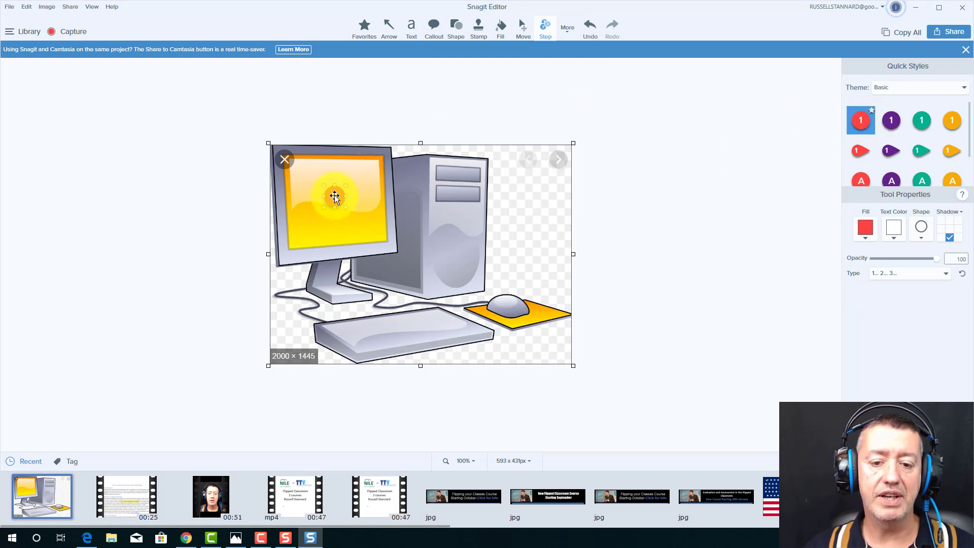
pyautogui.click(507, 306)
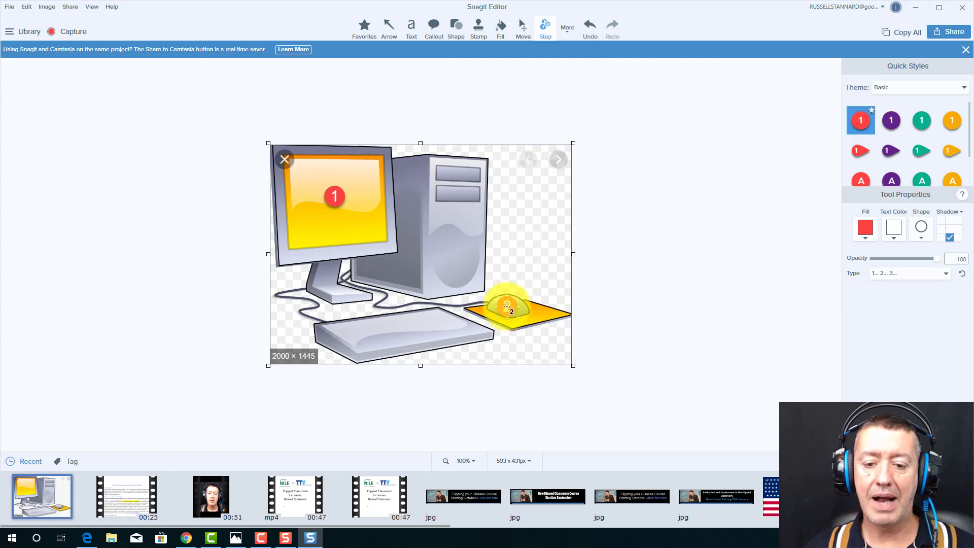
pyautogui.click(544, 311)
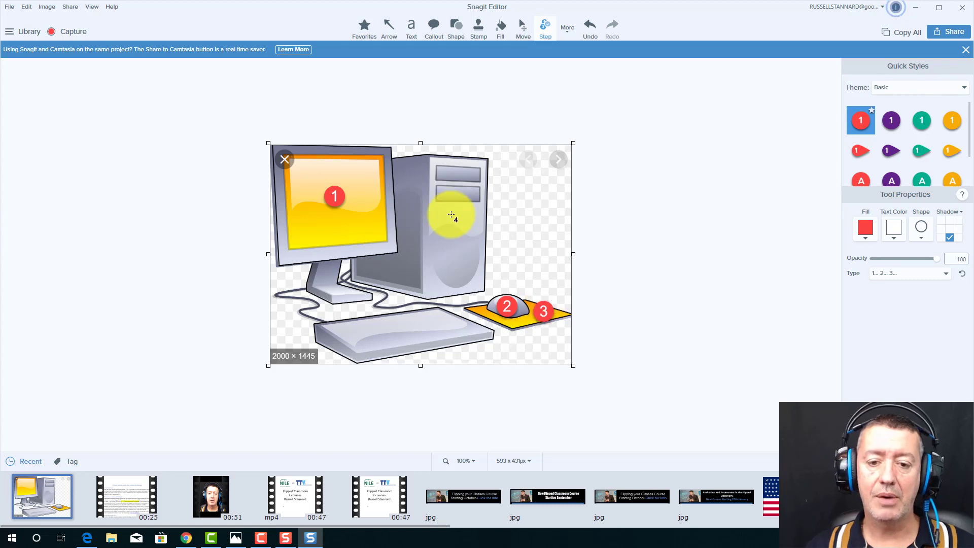
pyautogui.click(448, 222)
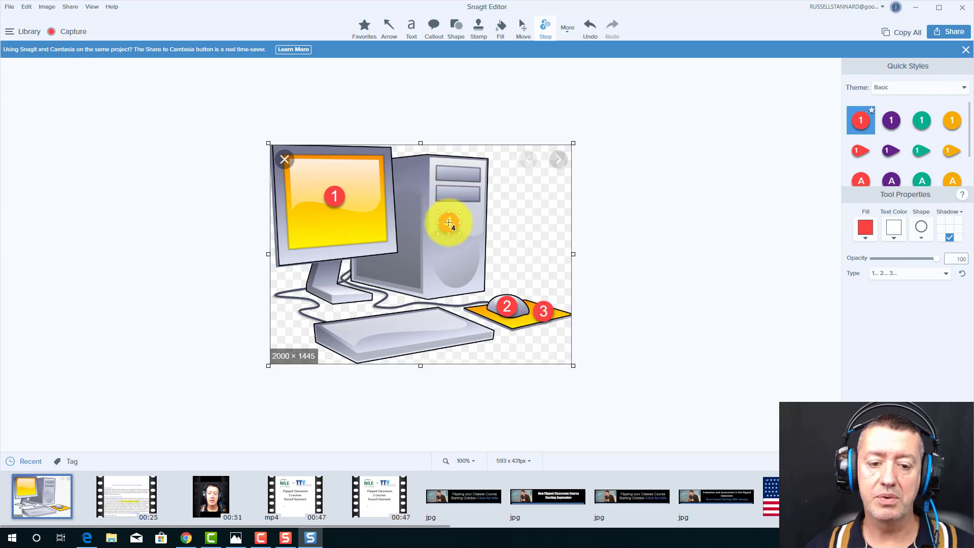
pyautogui.click(302, 300)
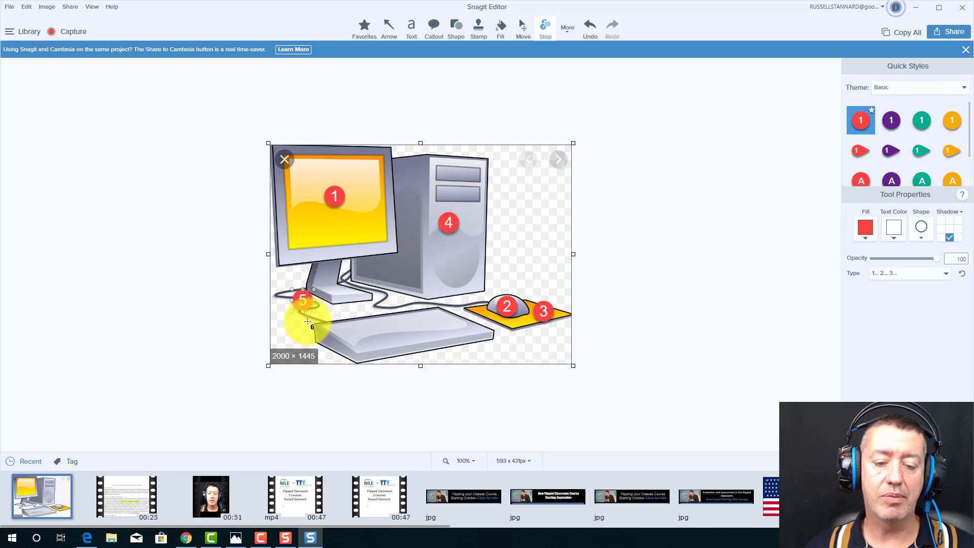
pyautogui.click(326, 278)
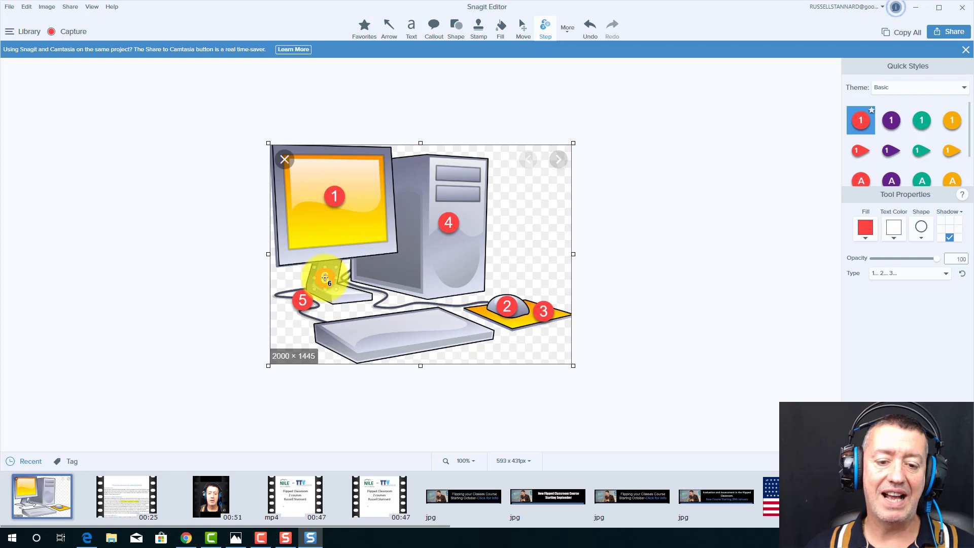
pyautogui.click(412, 330)
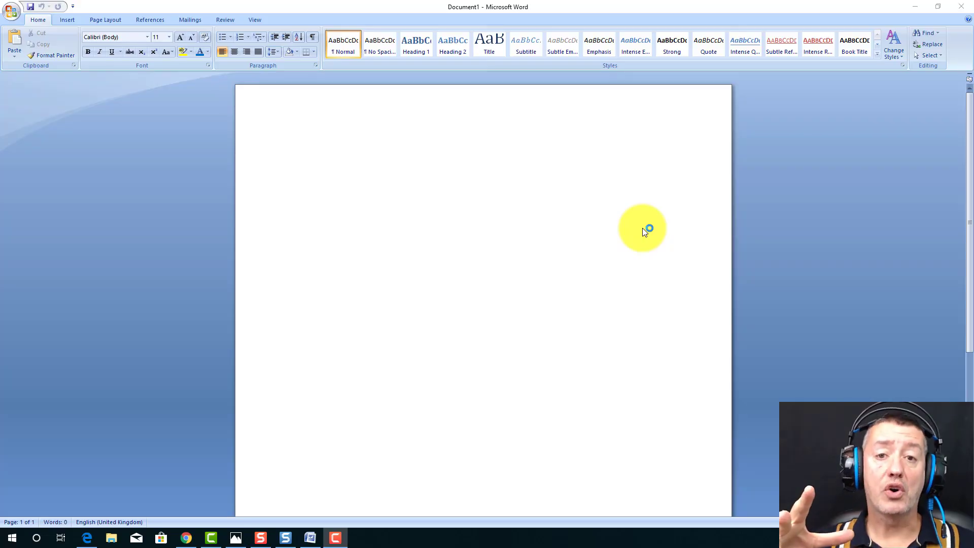
# - Paste the numbered computer picture at the top of the blank Word page
pyautogui.click(302, 144)
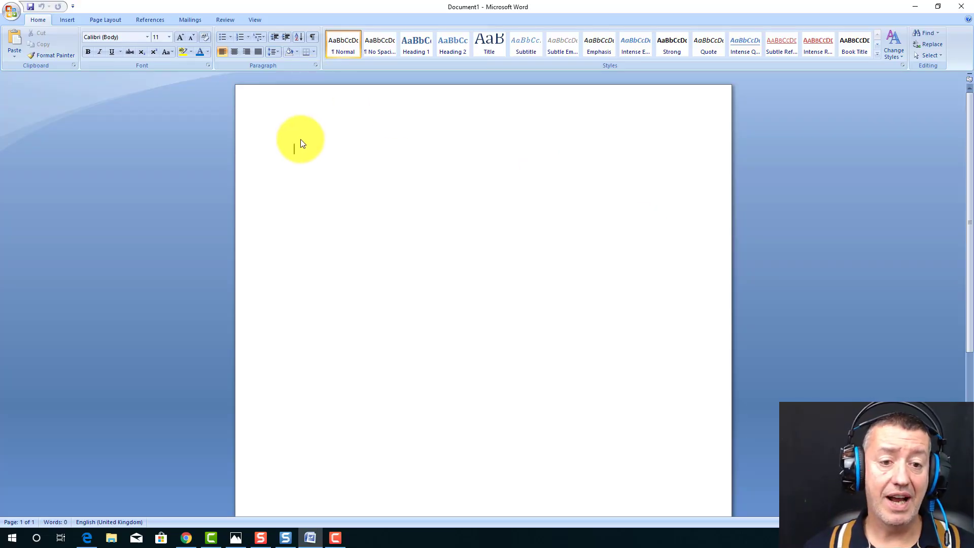
pyautogui.hotkey('ctrl', 'v')
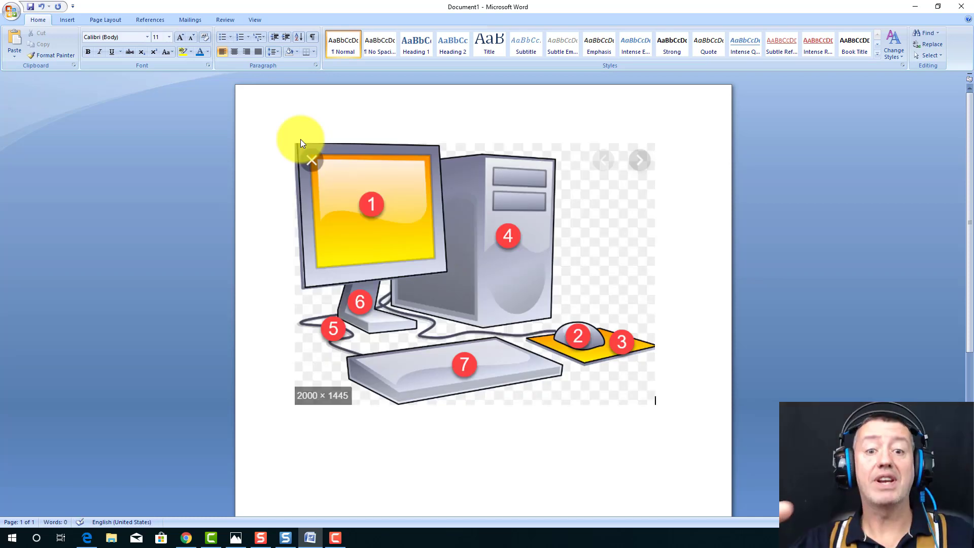
pyautogui.click(318, 433)
pyautogui.click(679, 394)
# - Type the heading 'Complete the correct word' below the picture
pyautogui.press('Return')
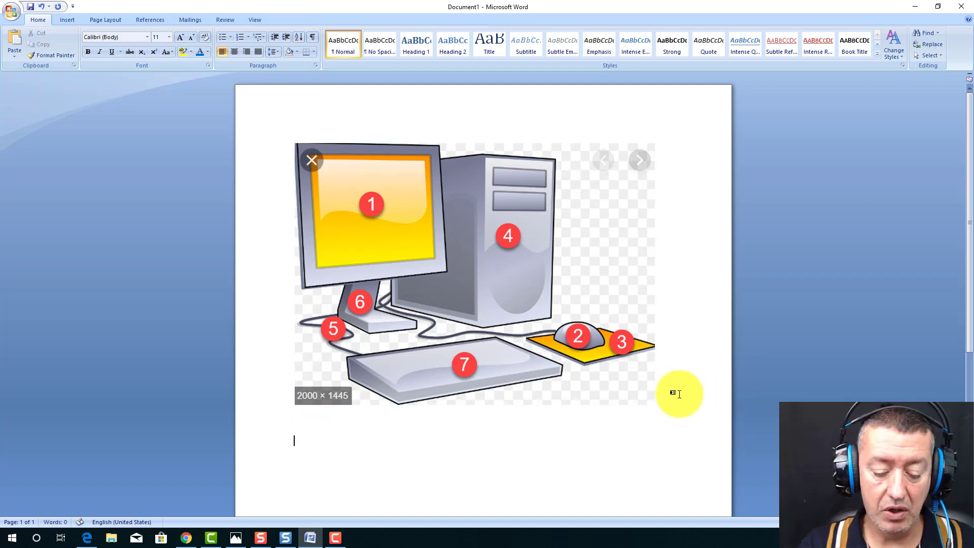
pyautogui.write('Complt')
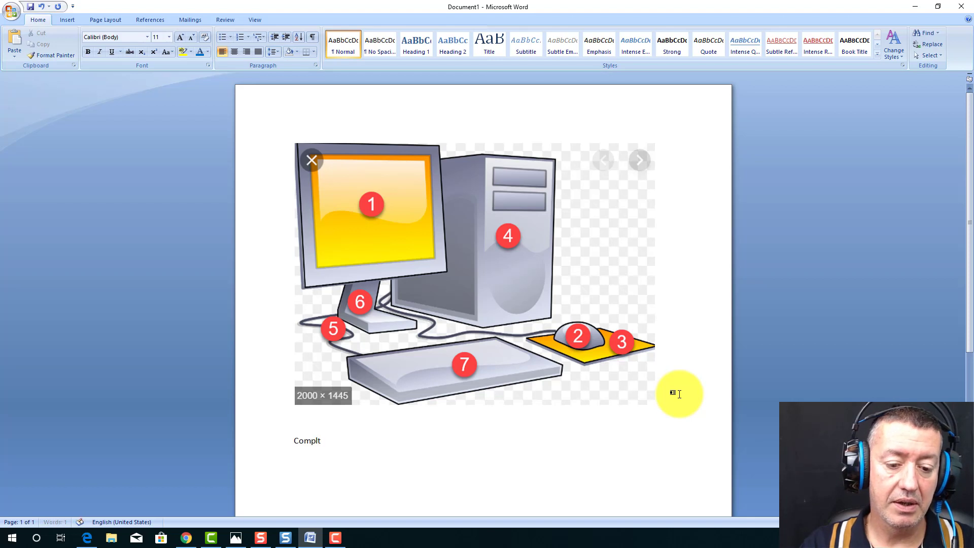
pyautogui.press('BackSpace')
pyautogui.write('ete the')
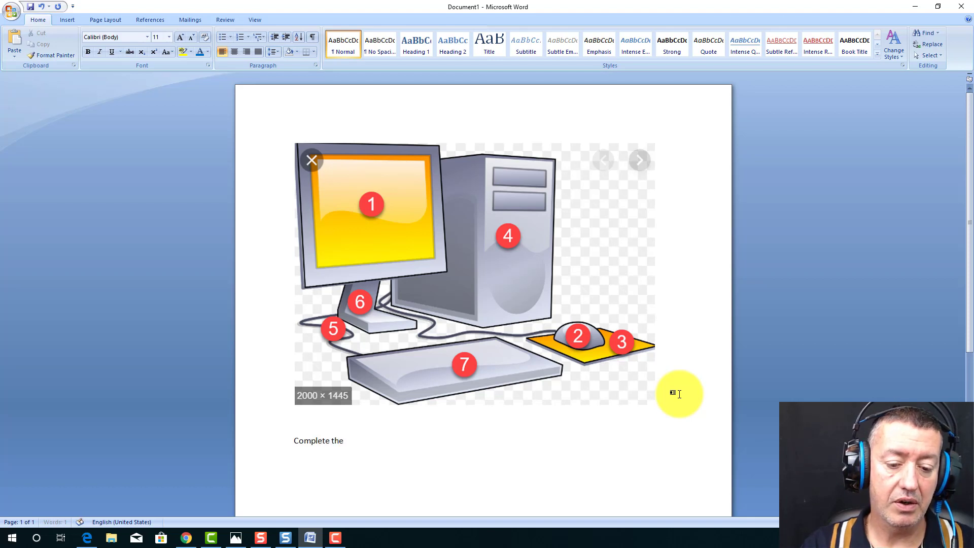
pyautogui.write(' correct word')
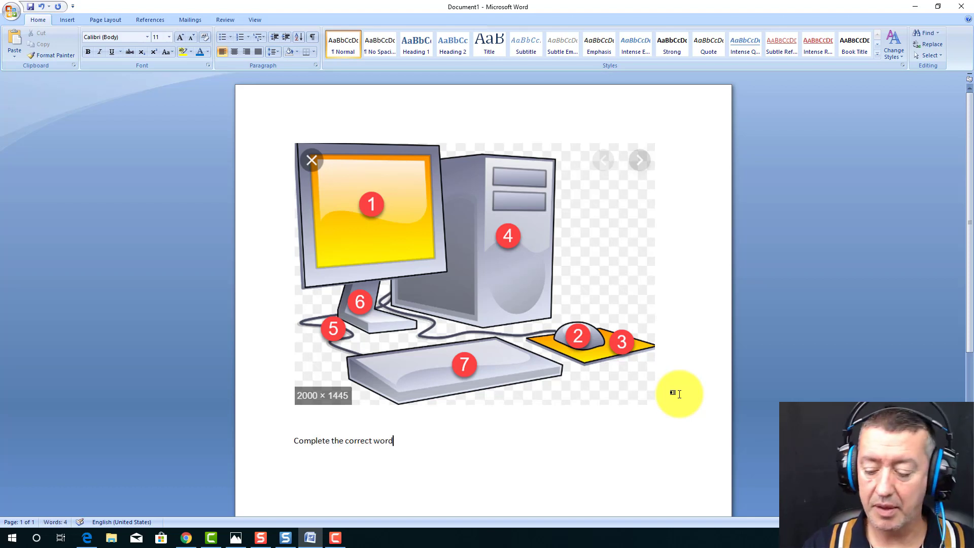
# - List the numbers 1 to 7 on separate lines under the heading
pyautogui.press('Return')
pyautogui.write('1')
pyautogui.press('Return')
pyautogui.write('2')
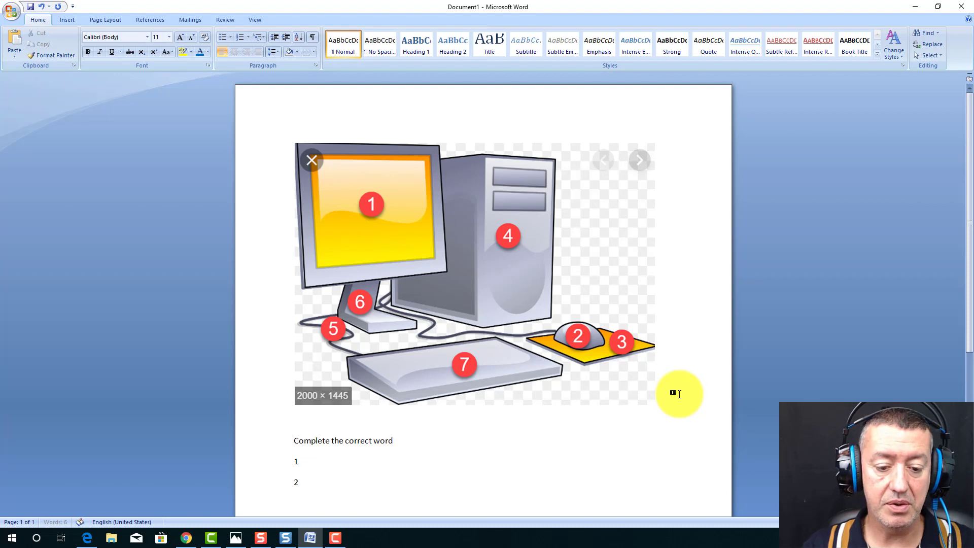
pyautogui.press('Return')
pyautogui.write('3')
pyautogui.press('Return')
pyautogui.write('4')
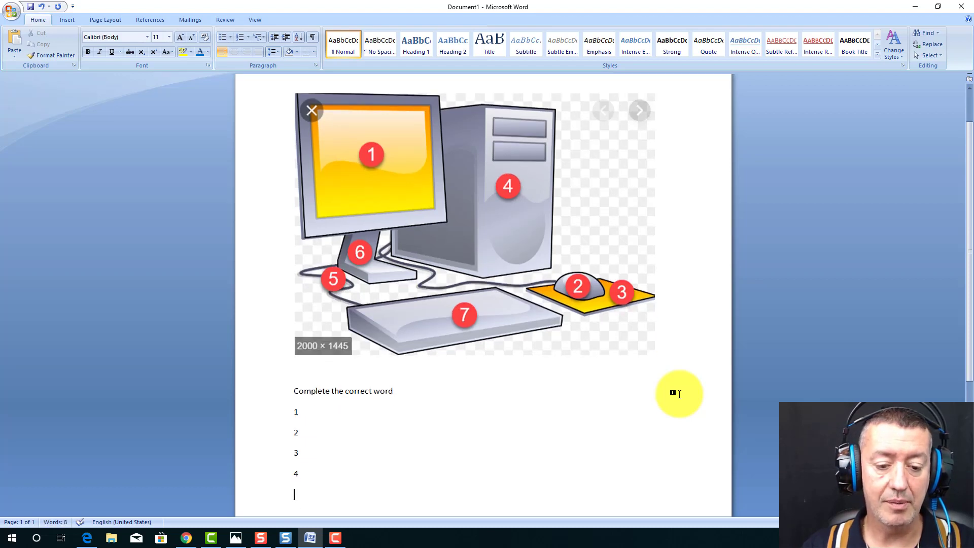
pyautogui.press('Return')
pyautogui.write('5')
pyautogui.press('Return')
pyautogui.write('6')
pyautogui.press('Return')
pyautogui.write('7')
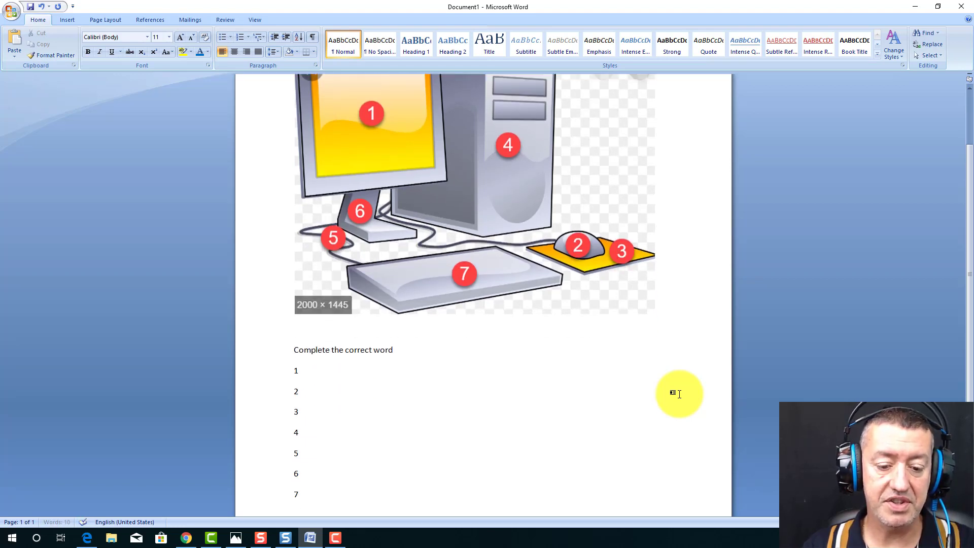
pyautogui.press('Return')
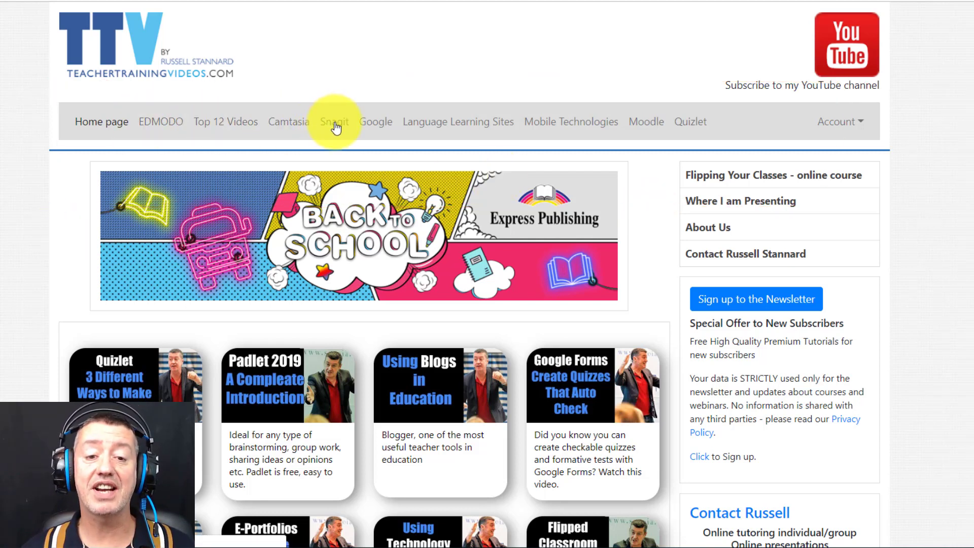
# - Go to the Snagit page on TeacherTrainingVideos.com and scroll down to its tutorial videos
pyautogui.click(335, 127)
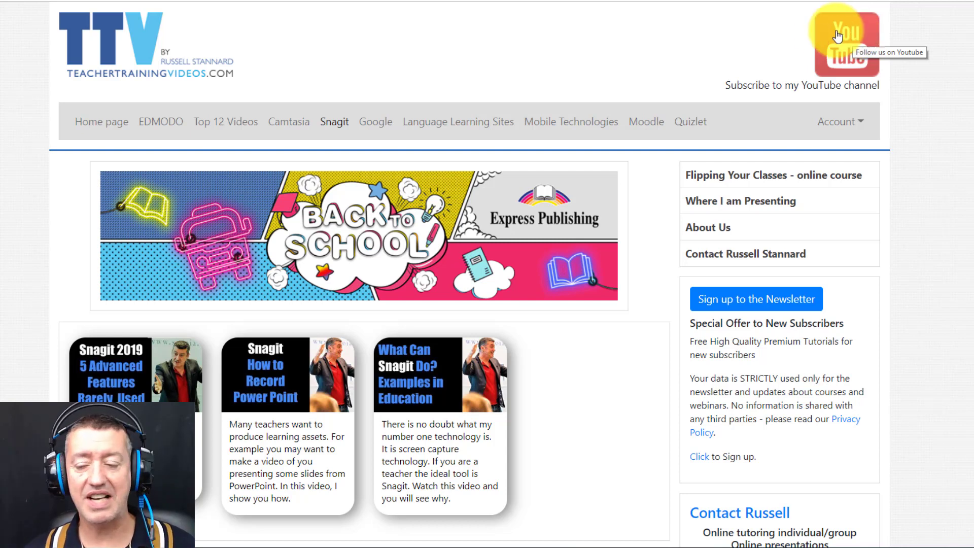
pyautogui.scroll(-5, 938, 278)
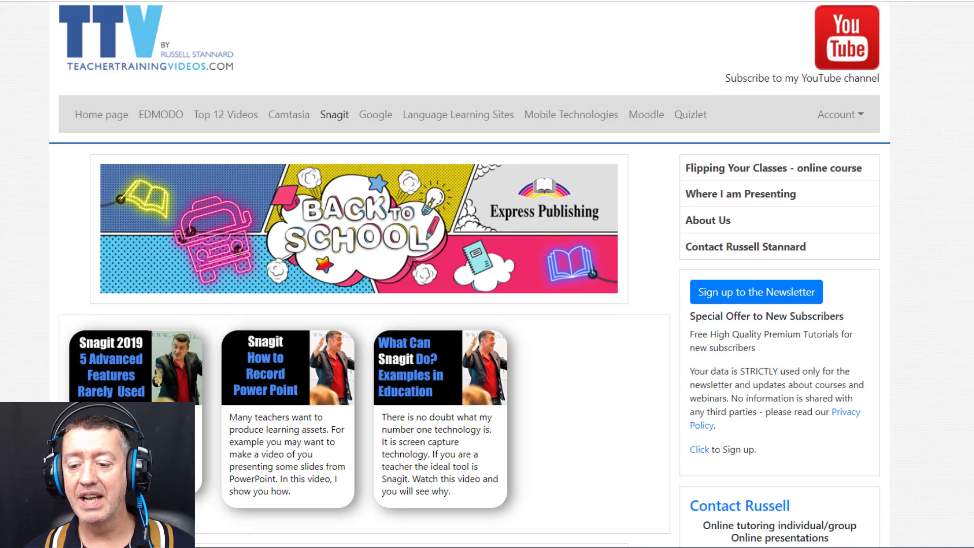